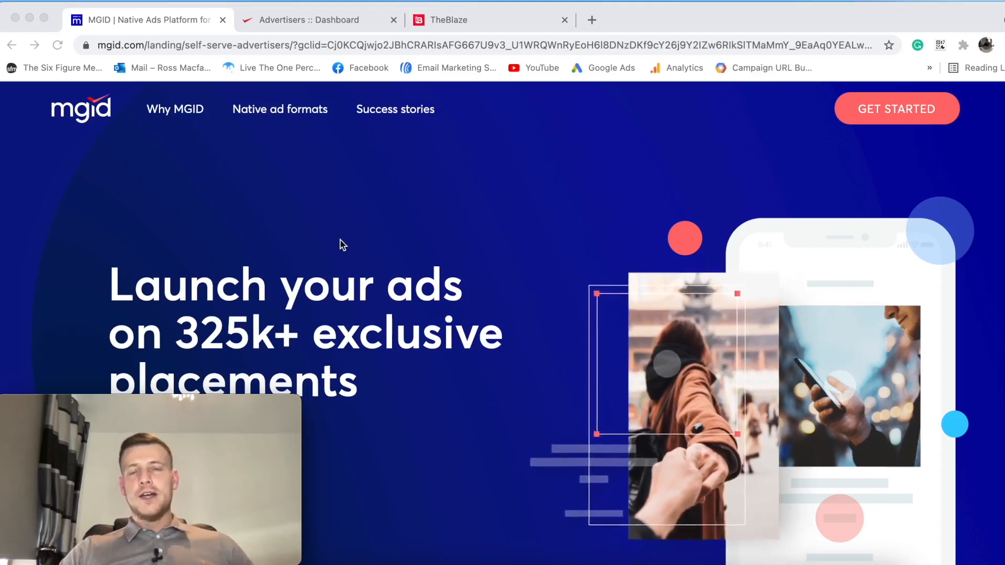
pyautogui.scroll(-3, 406, 260)
pyautogui.scroll(-2, 403, 257)
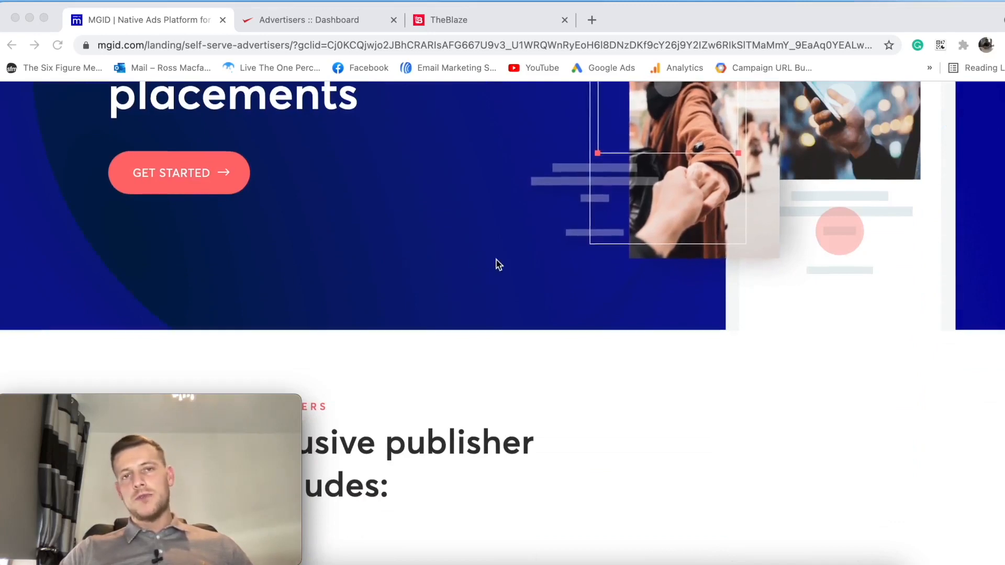
pyautogui.scroll(5, 495, 265)
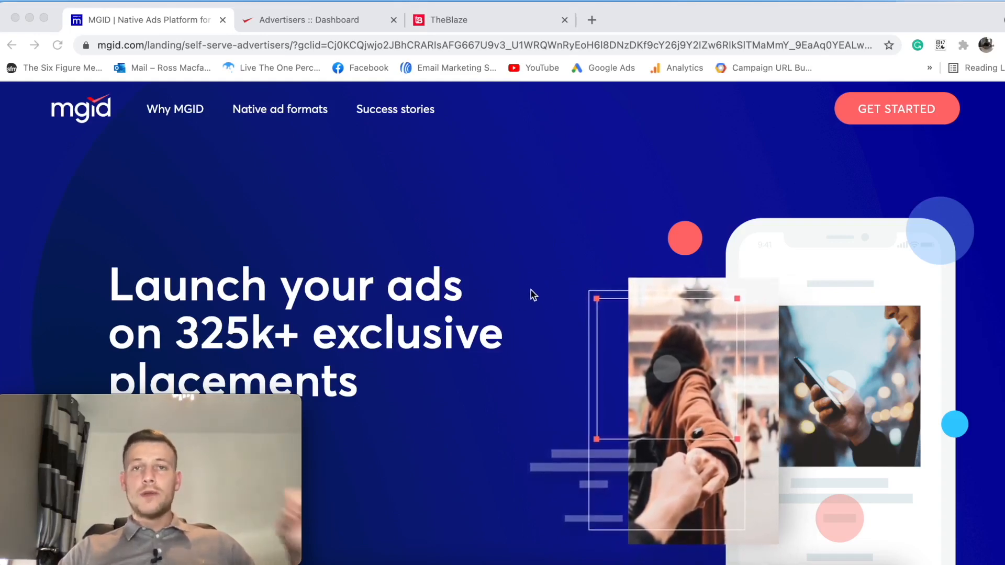
pyautogui.scroll(-5, 539, 274)
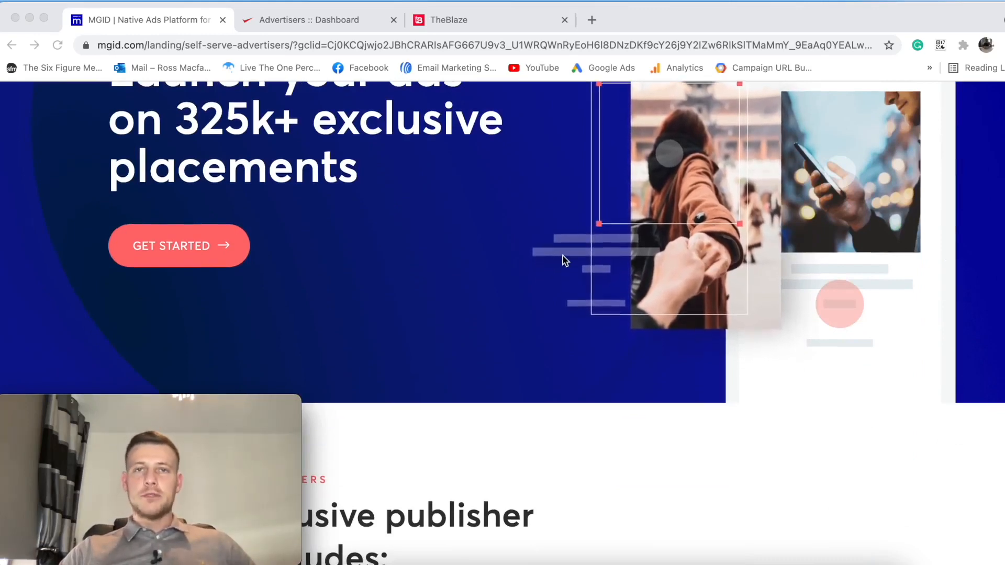
pyautogui.scroll(5, 560, 259)
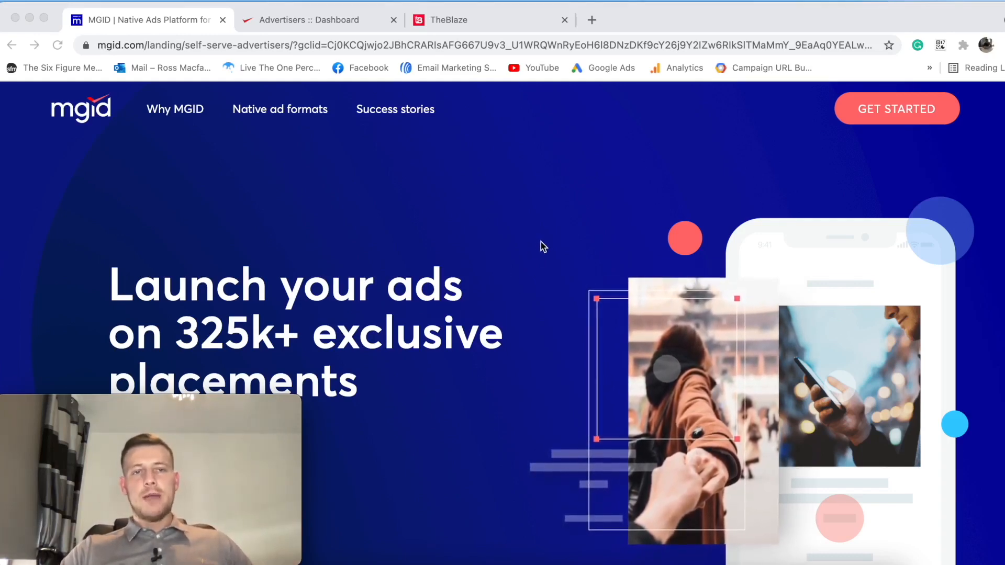
pyautogui.scroll(-2, 536, 246)
pyautogui.scroll(-2, 533, 250)
pyautogui.scroll(4, 536, 259)
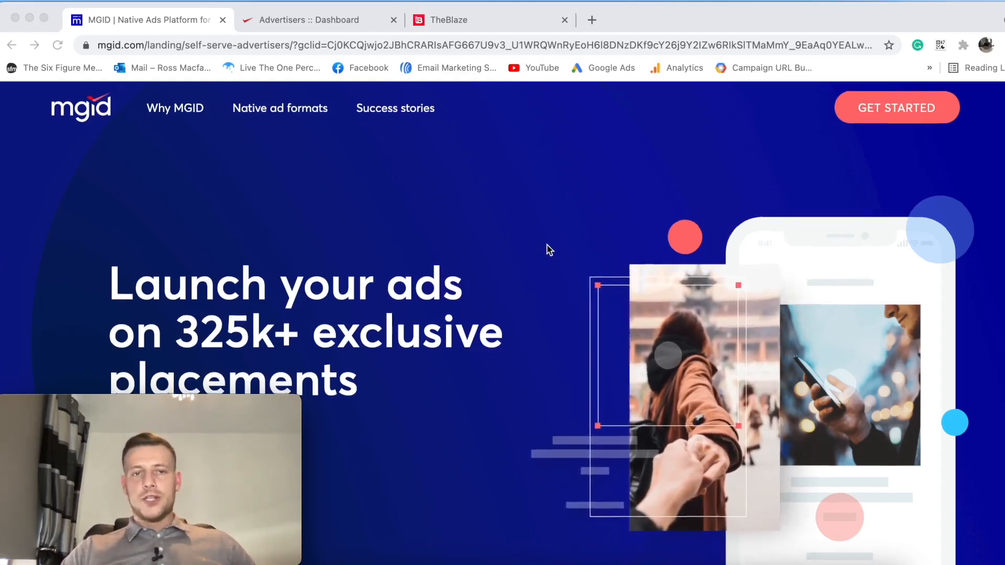
# Step: Review the publisher network, efficiency figures and native ad formats on the MGID self-serve advertiser page
pyautogui.scroll(-10, 548, 249)
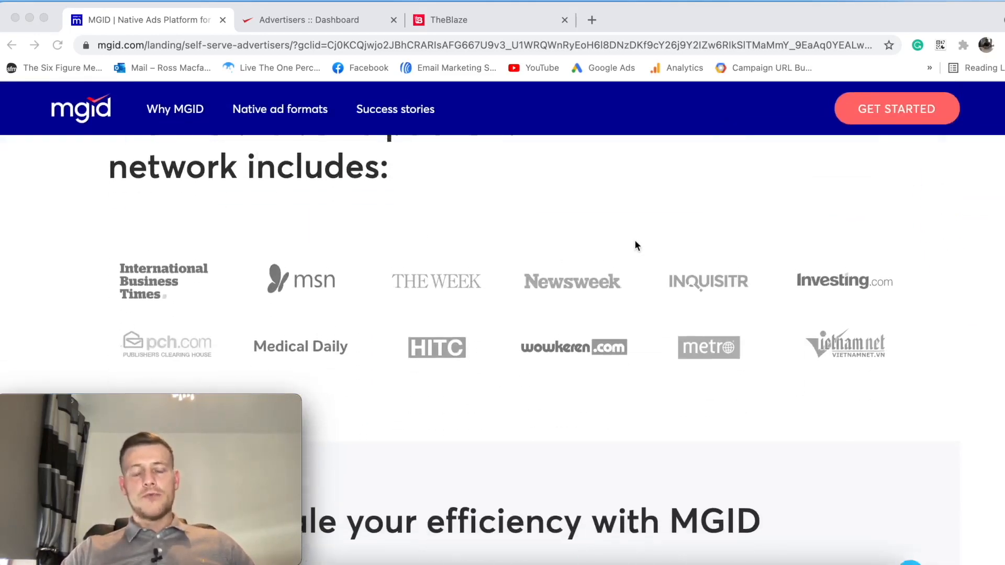
pyautogui.scroll(2, 557, 233)
pyautogui.scroll(-2, 203, 241)
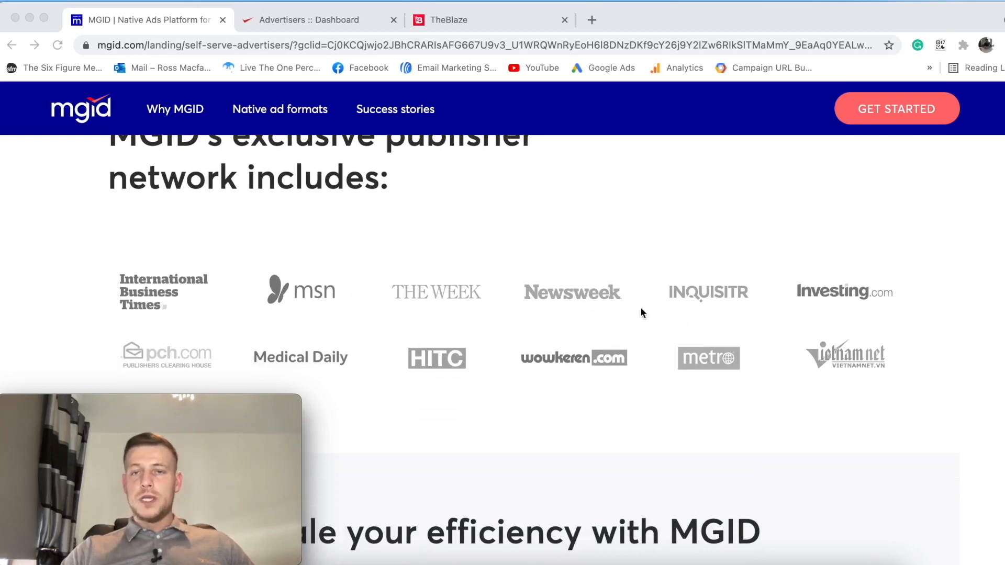
pyautogui.scroll(-2, 379, 267)
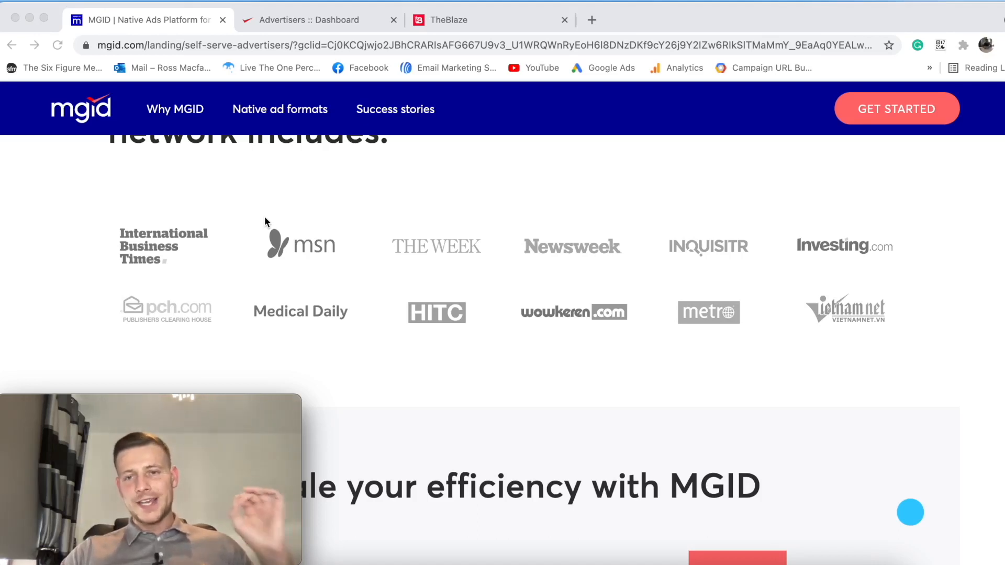
pyautogui.scroll(-4, 323, 213)
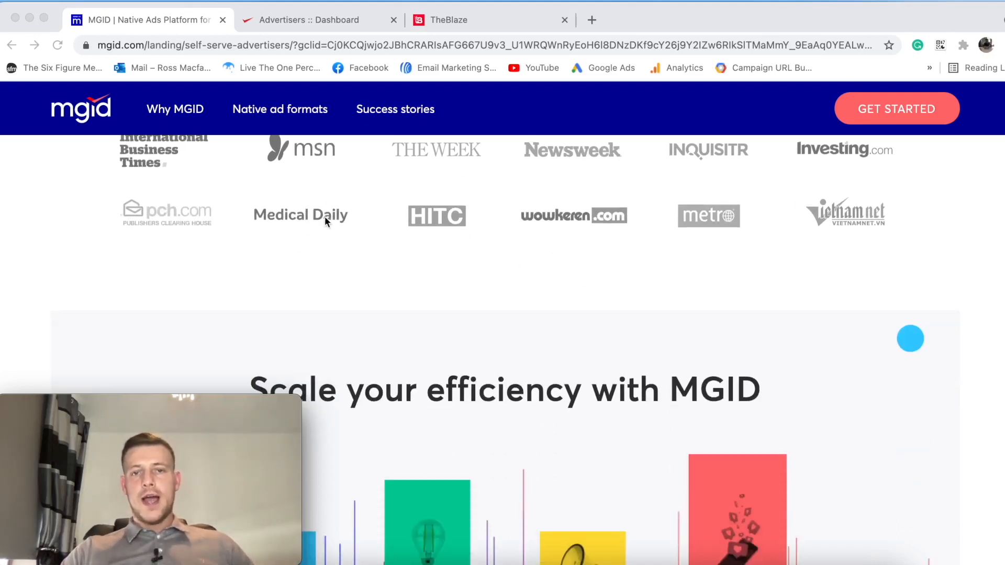
pyautogui.scroll(4, 309, 208)
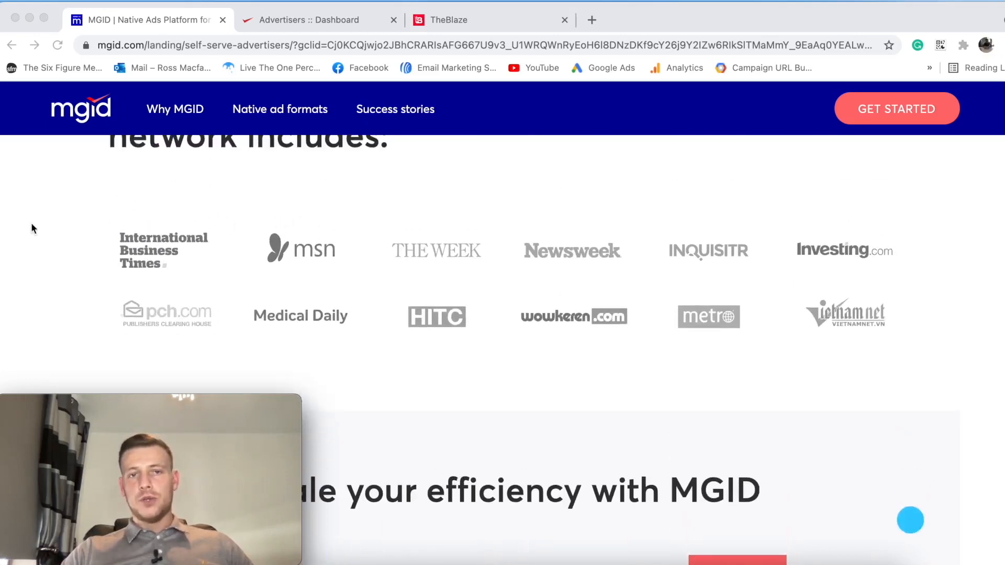
pyautogui.scroll(-10, 556, 267)
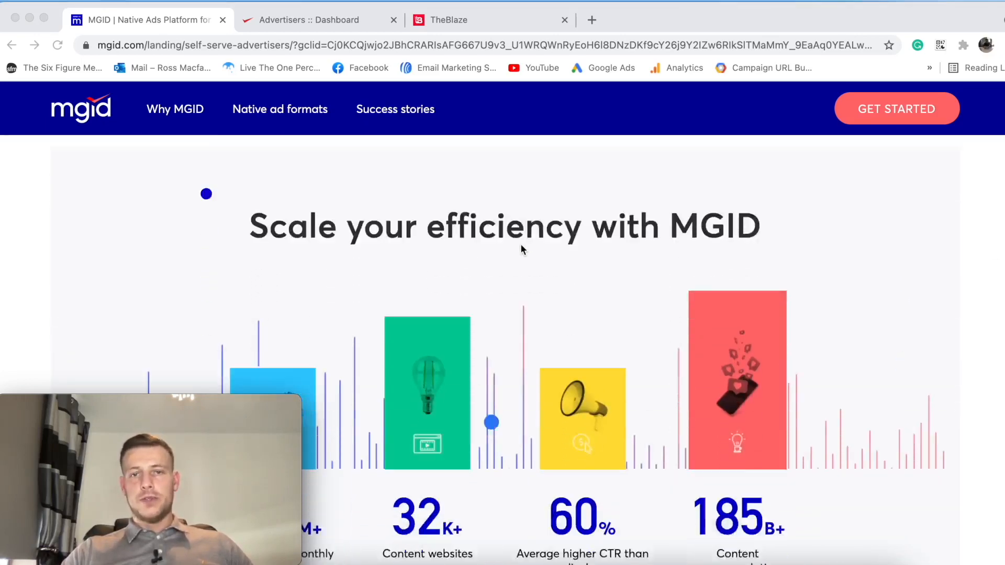
pyautogui.scroll(-9, 531, 250)
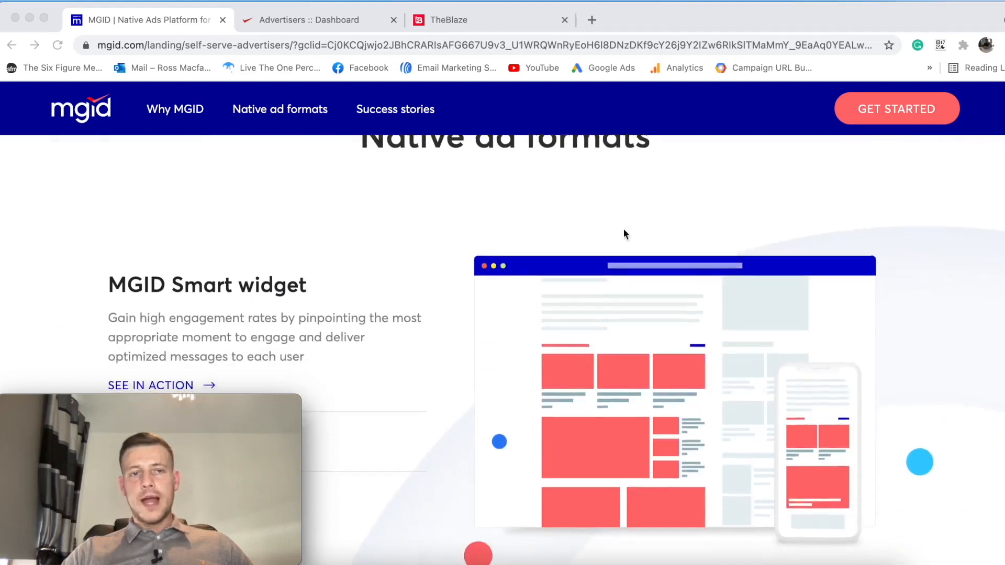
pyautogui.scroll(2, 285, 189)
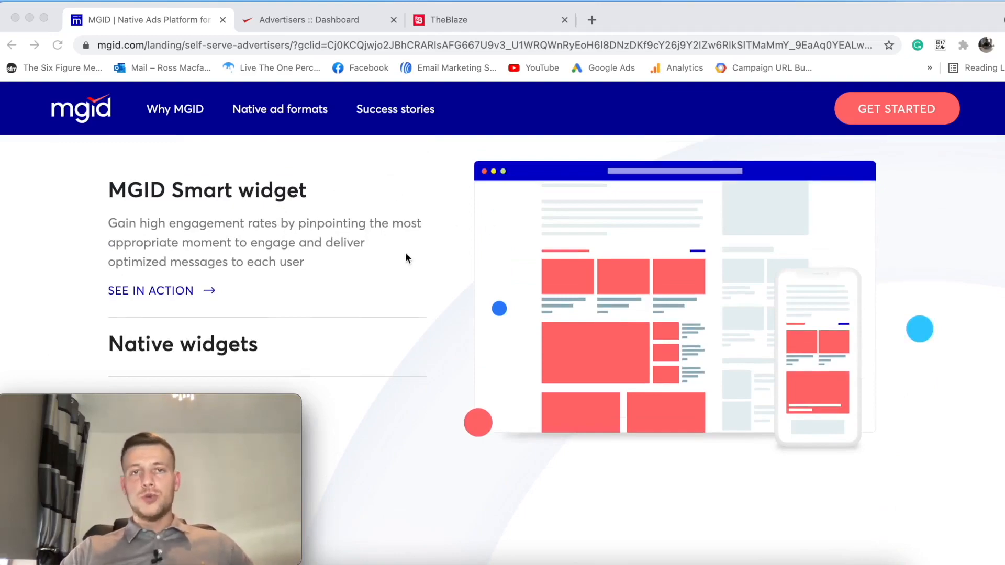
# Step: Switch to TheBlaze site and examine how sponsored native ads are placed among its news stories and recommended articles
pyautogui.click(475, 15)
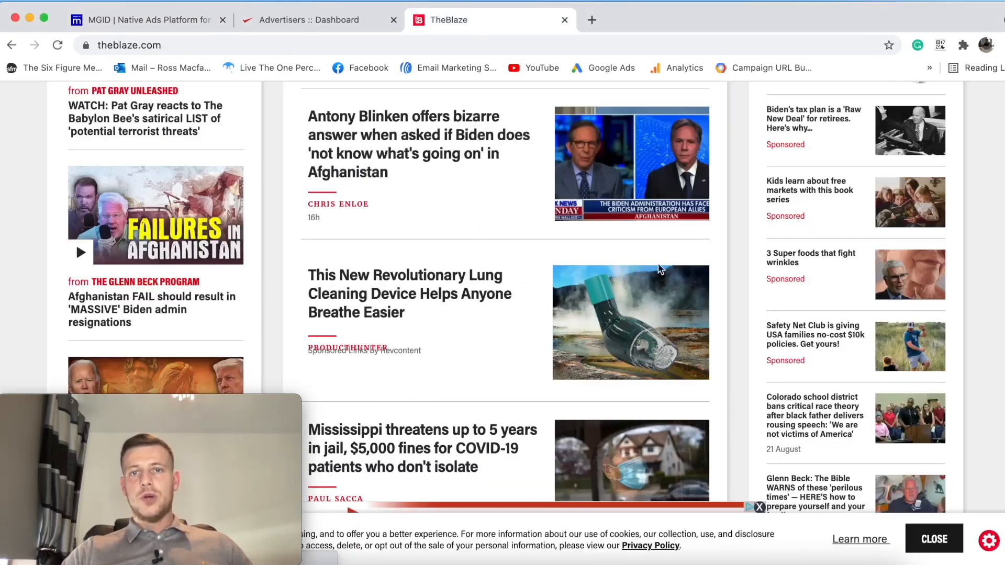
pyautogui.scroll(15, 652, 269)
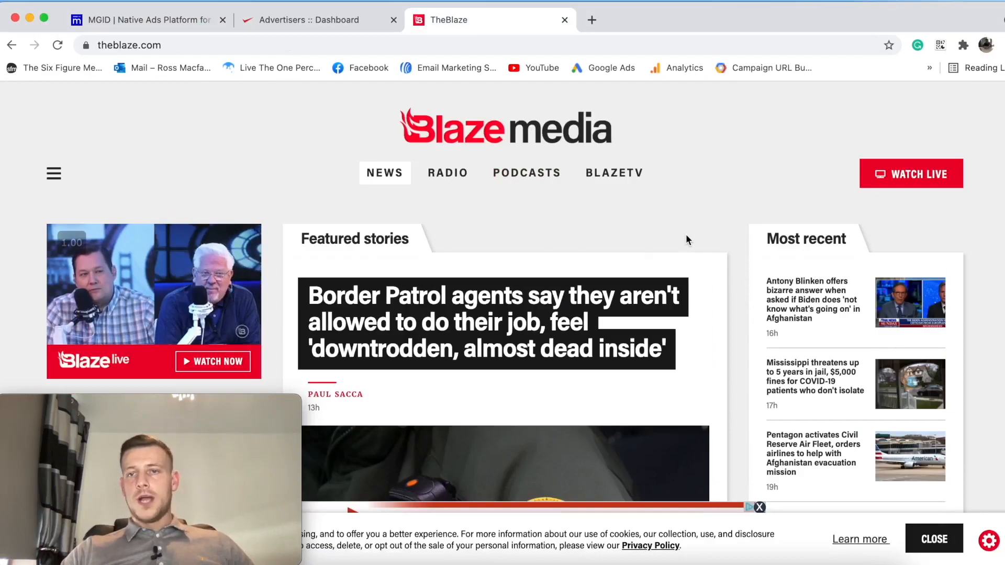
pyautogui.scroll(-10, 739, 233)
pyautogui.scroll(-2, 739, 243)
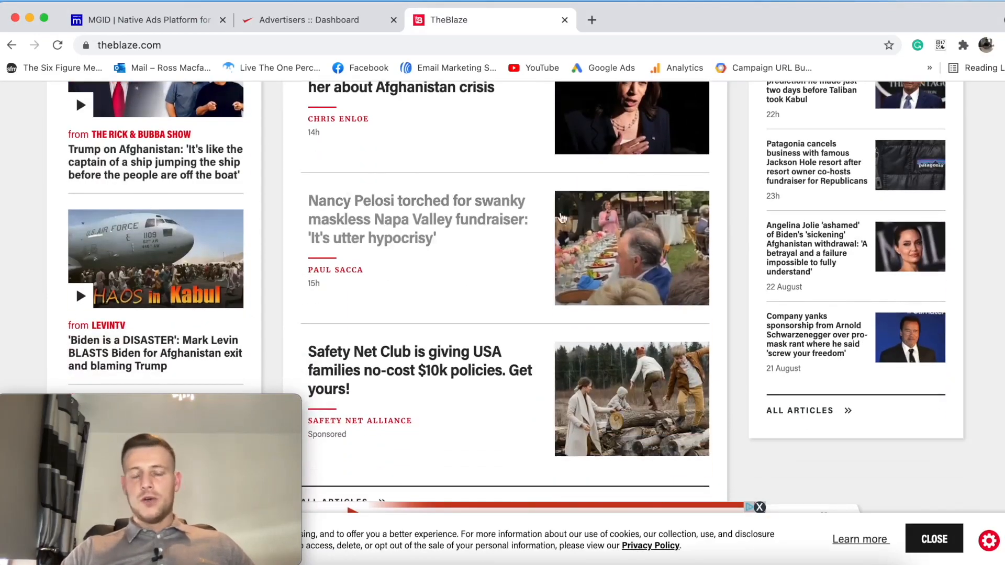
pyautogui.scroll(-10, 762, 226)
pyautogui.scroll(-9, 759, 231)
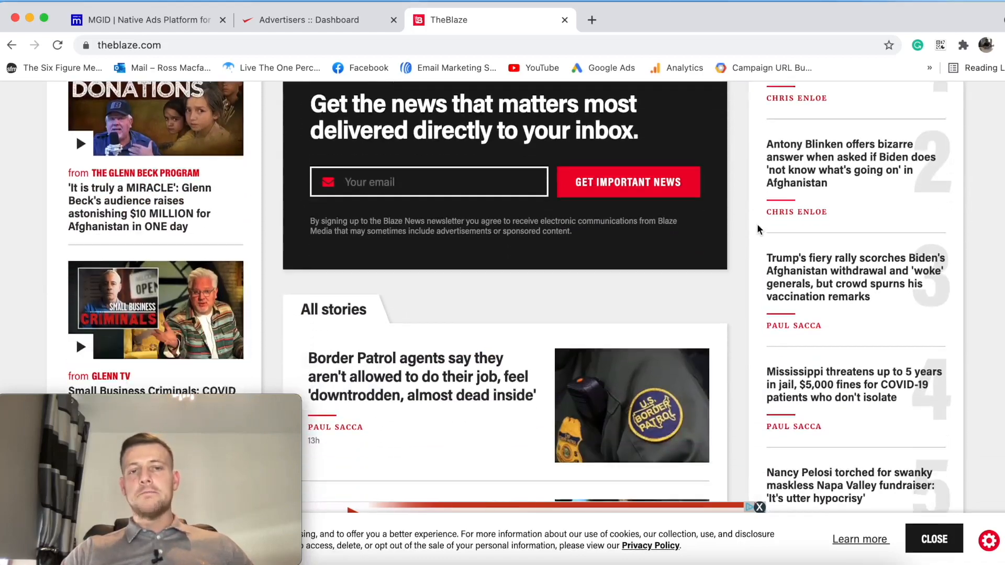
pyautogui.scroll(-6, 746, 233)
pyautogui.scroll(-5, 742, 225)
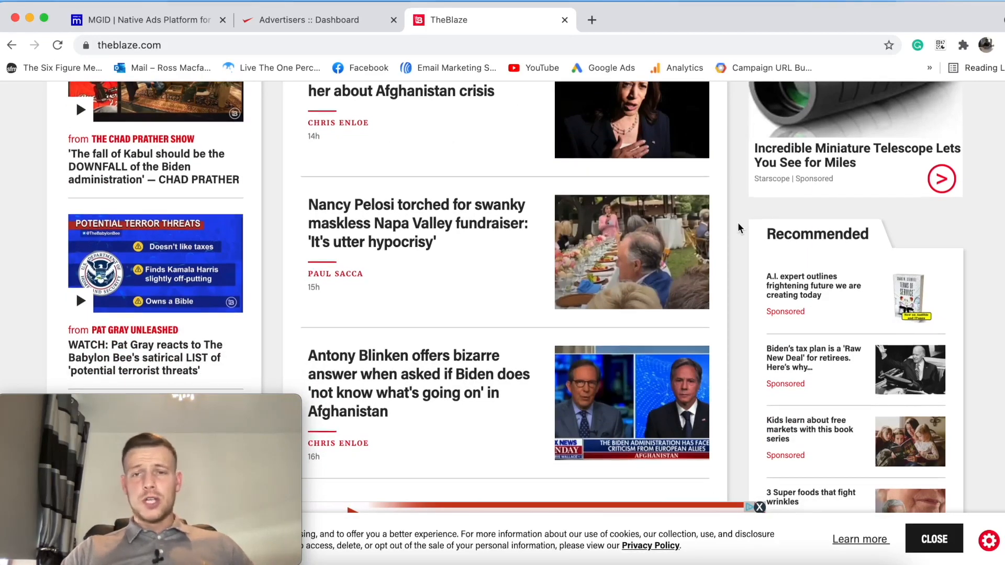
pyautogui.scroll(-7, 738, 227)
pyautogui.scroll(-2, 739, 227)
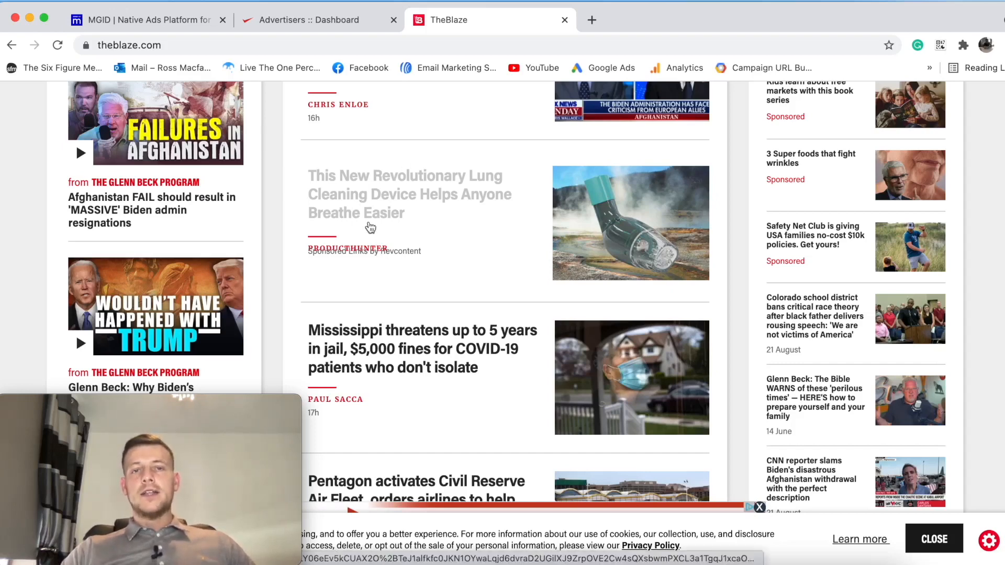
pyautogui.scroll(-1, 388, 227)
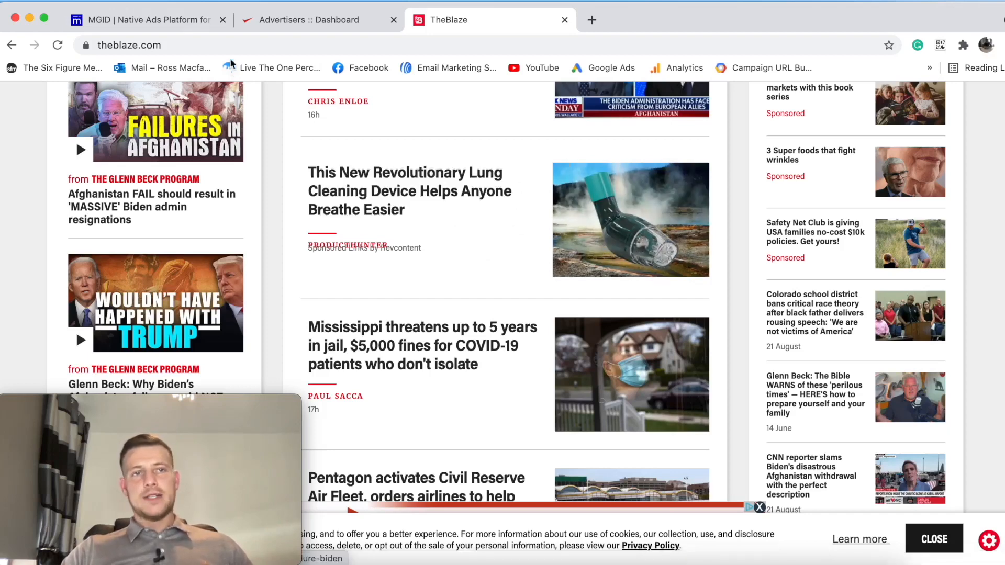
# Step: Return to the MGID landing page and examine the Domino's case study with its CTR, CPC and total clicks
pyautogui.click(152, 20)
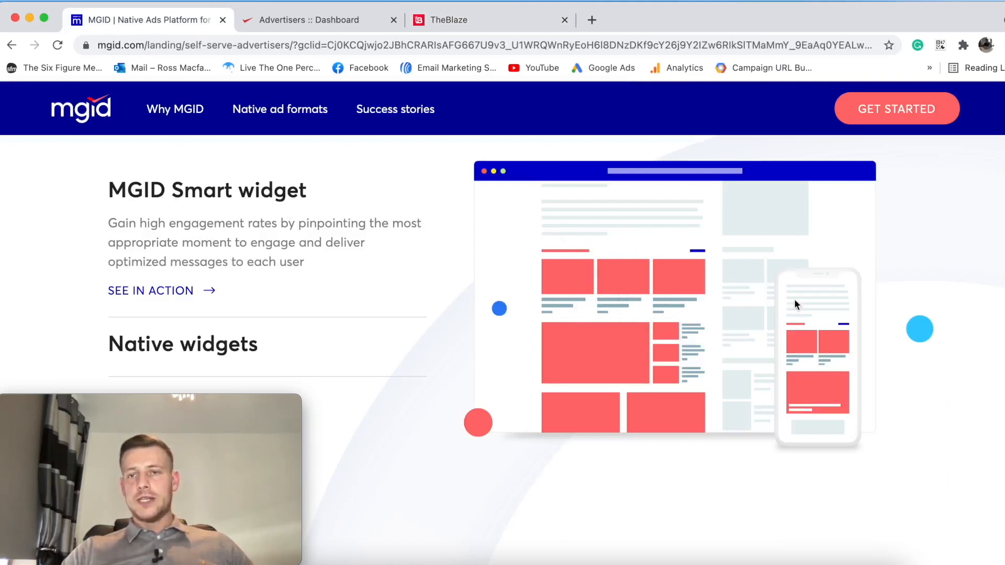
pyautogui.scroll(-10, 801, 358)
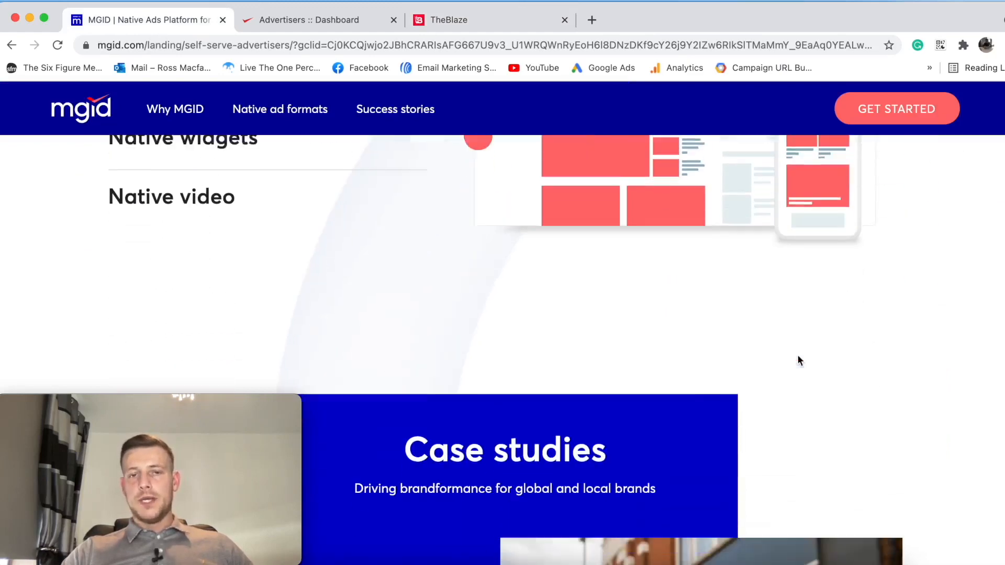
pyautogui.scroll(-2, 803, 340)
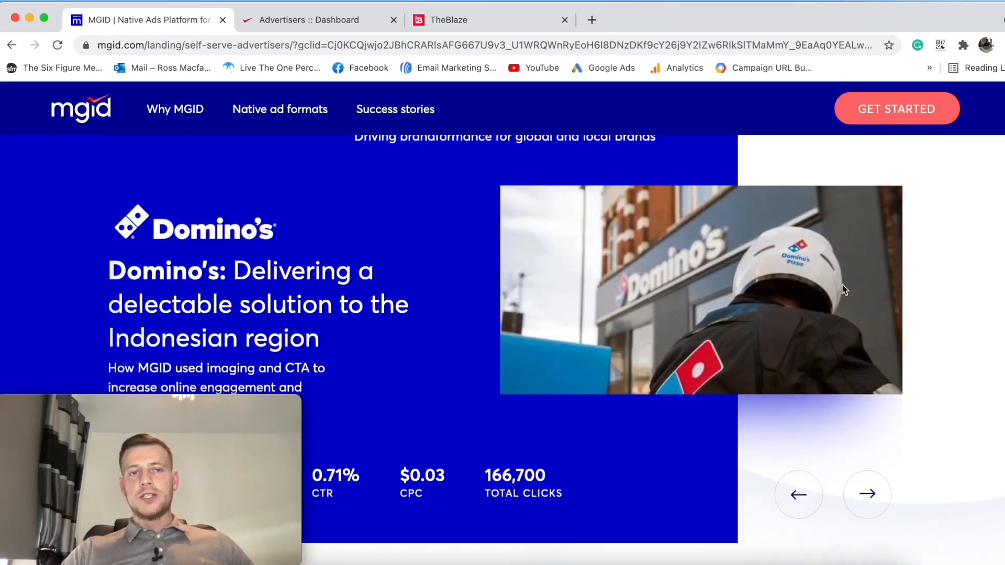
pyautogui.scroll(-5, 353, 269)
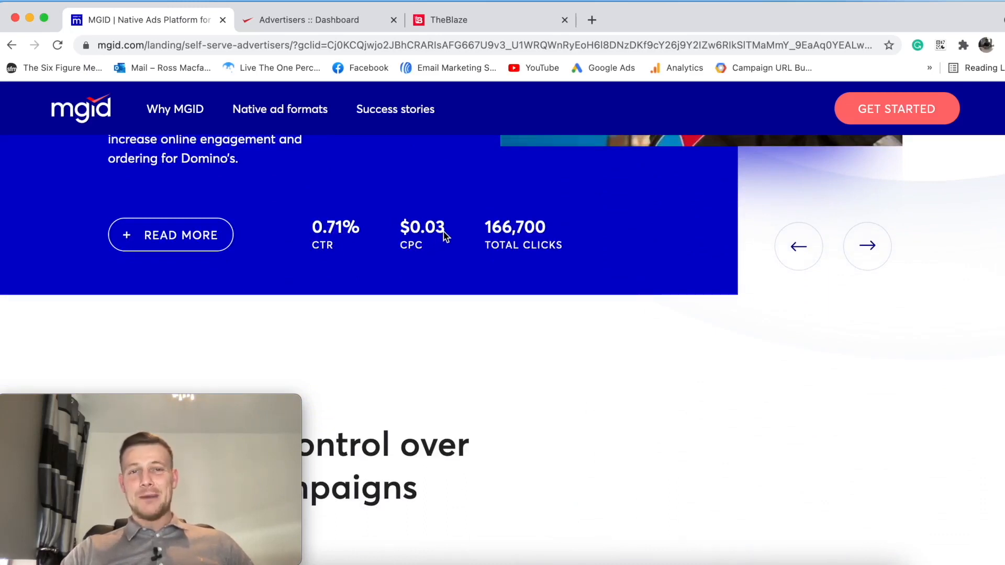
pyautogui.scroll(-5, 444, 232)
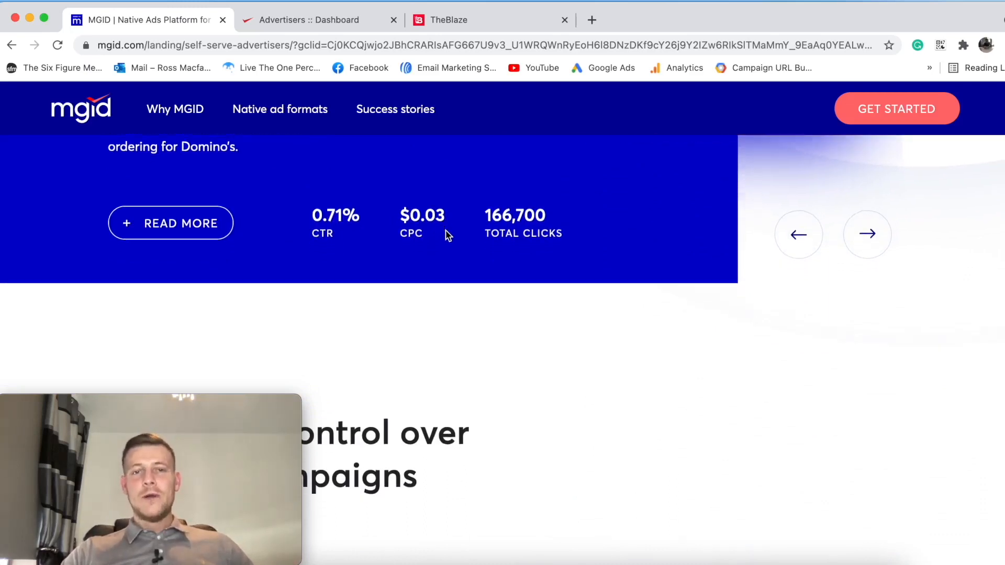
# Step: Read the Pricing, Targeting and Campaign management descriptions on the MGID landing page
pyautogui.scroll(-4, 594, 221)
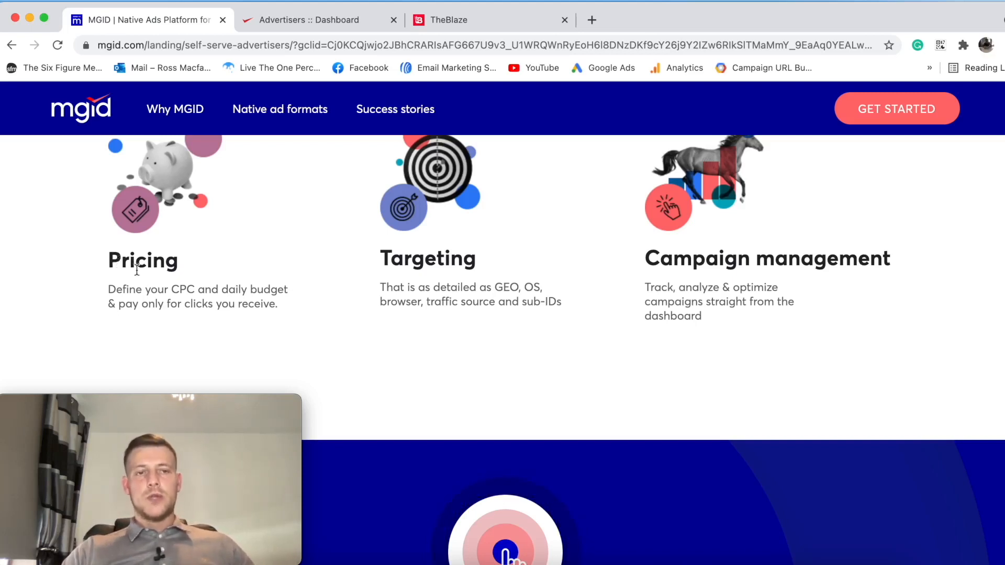
pyautogui.moveTo(121, 290); pyautogui.dragTo(272, 294)
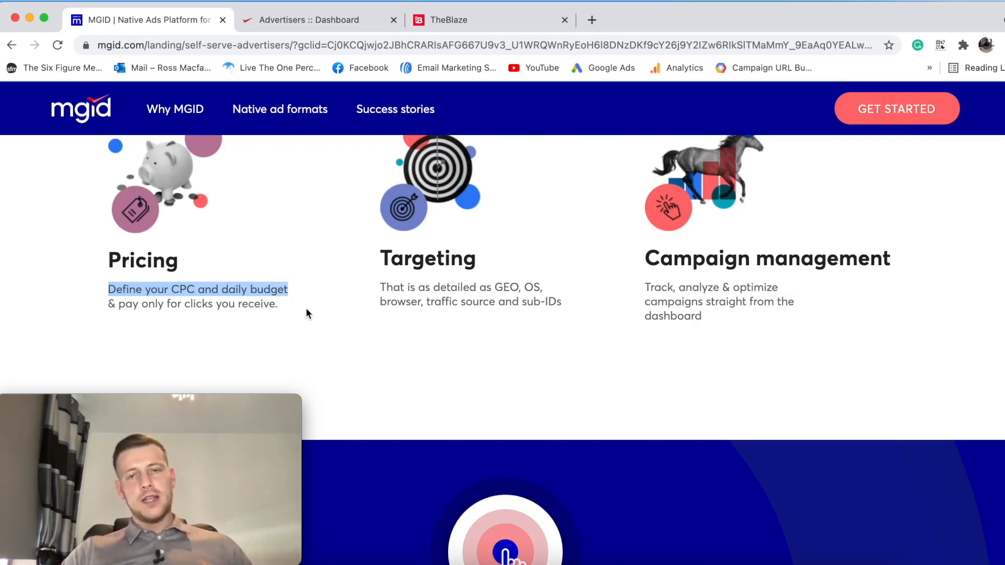
pyautogui.click(307, 310)
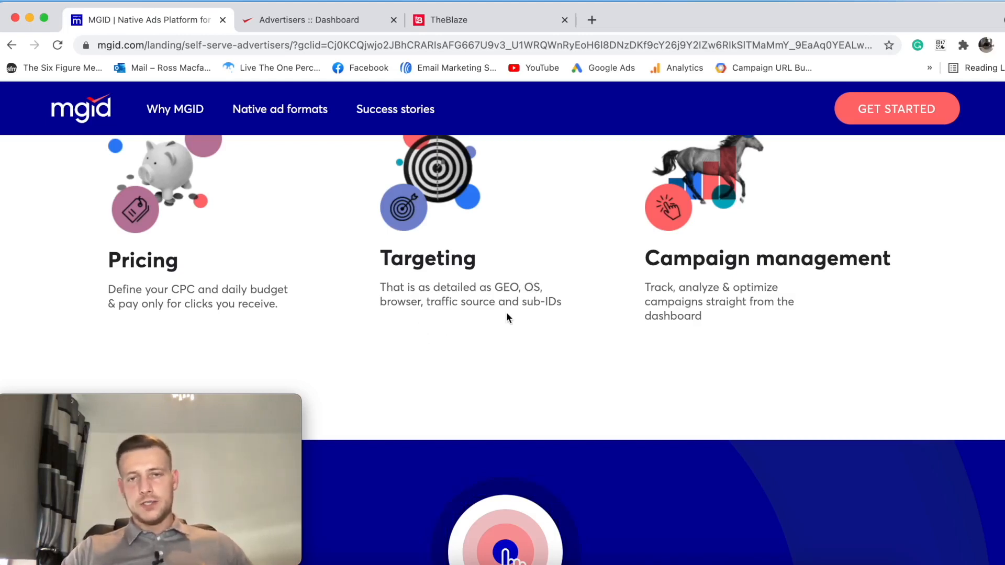
pyautogui.moveTo(422, 302); pyautogui.dragTo(525, 316)
pyautogui.click(525, 359)
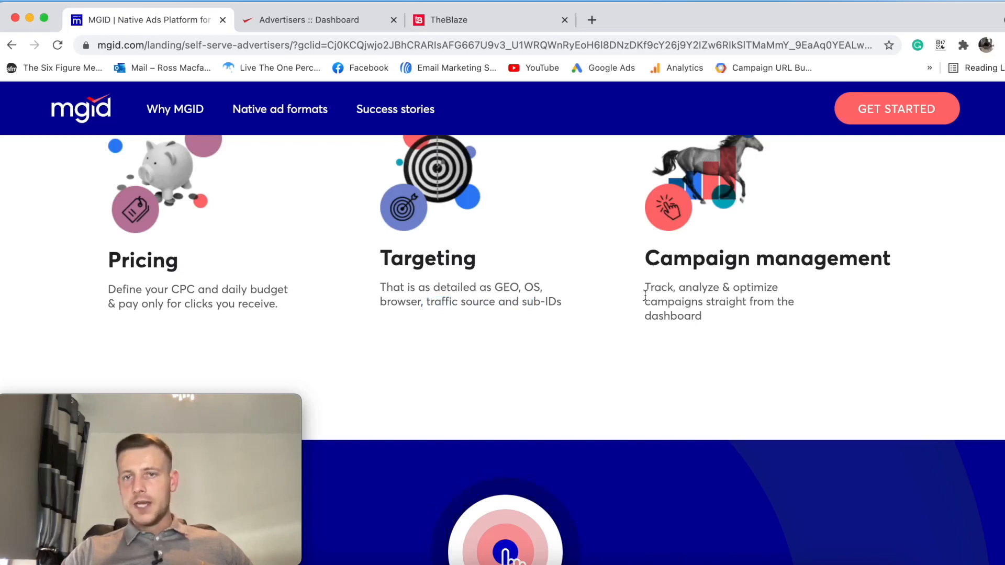
pyautogui.moveTo(632, 294); pyautogui.dragTo(742, 310)
pyautogui.click(884, 304)
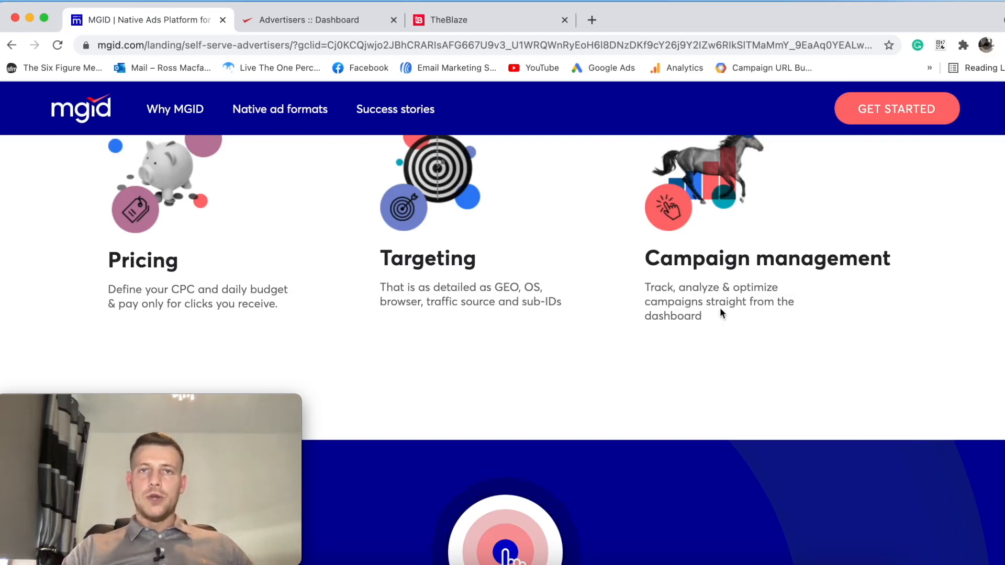
pyautogui.scroll(-7, 651, 256)
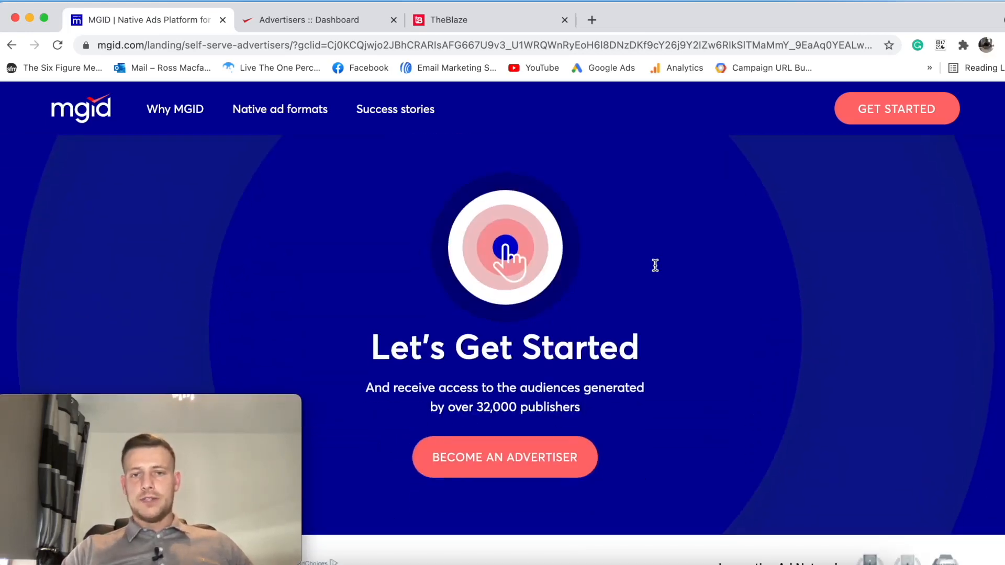
pyautogui.scroll(15, 661, 267)
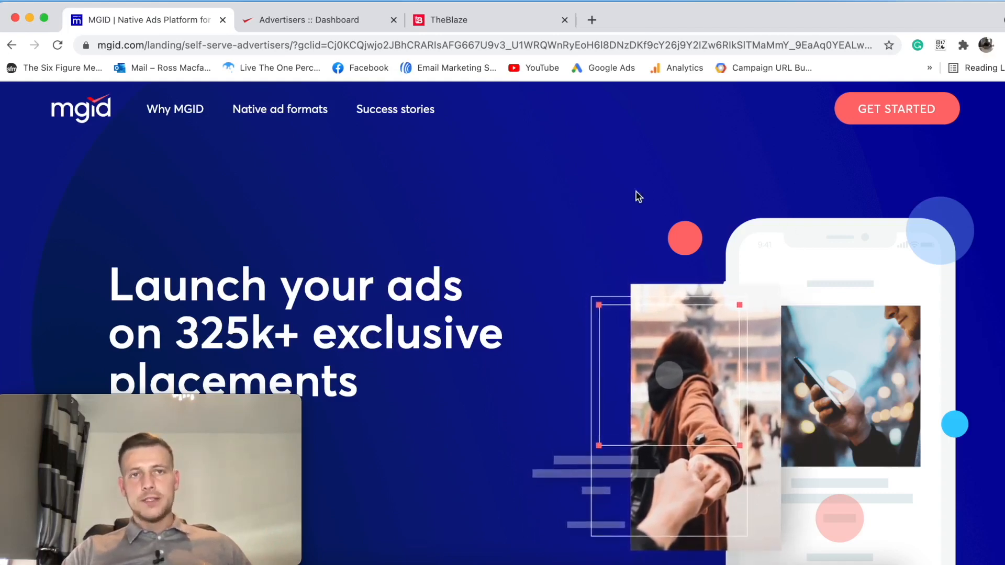
# Step: Switch to the MGID advertisers dashboard and open the form for adding a new campaign
pyautogui.click(318, 24)
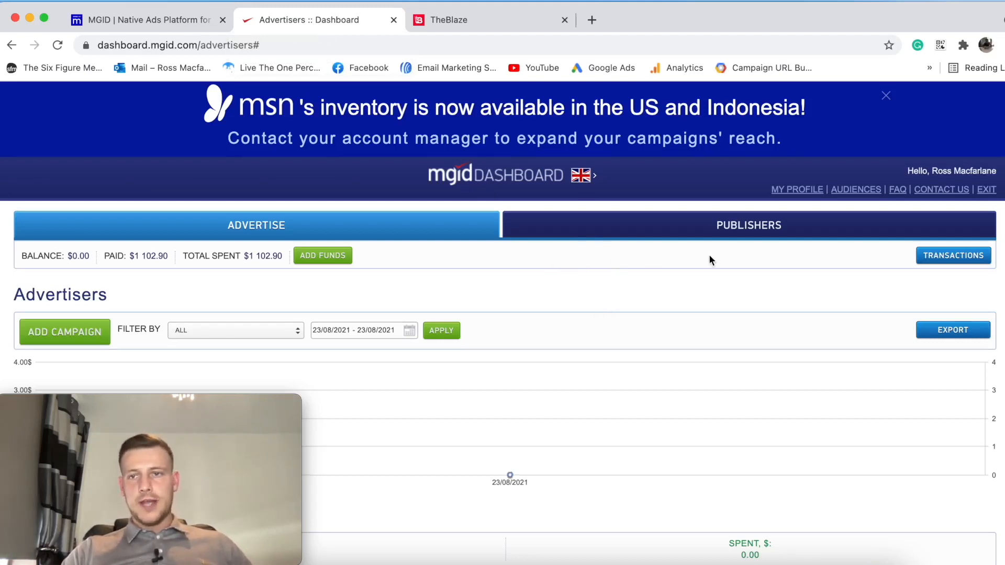
pyautogui.scroll(-1, 708, 254)
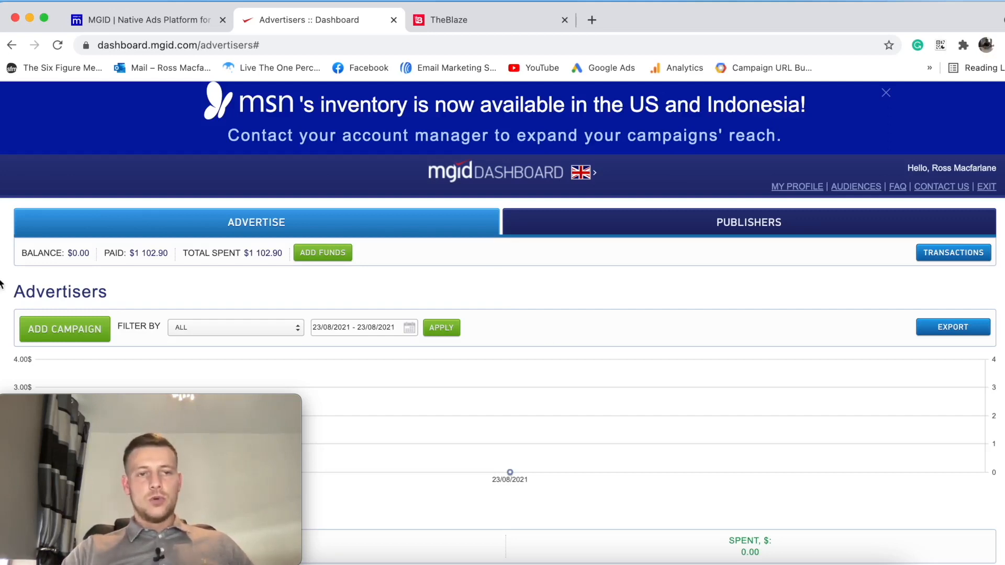
pyautogui.click(50, 335)
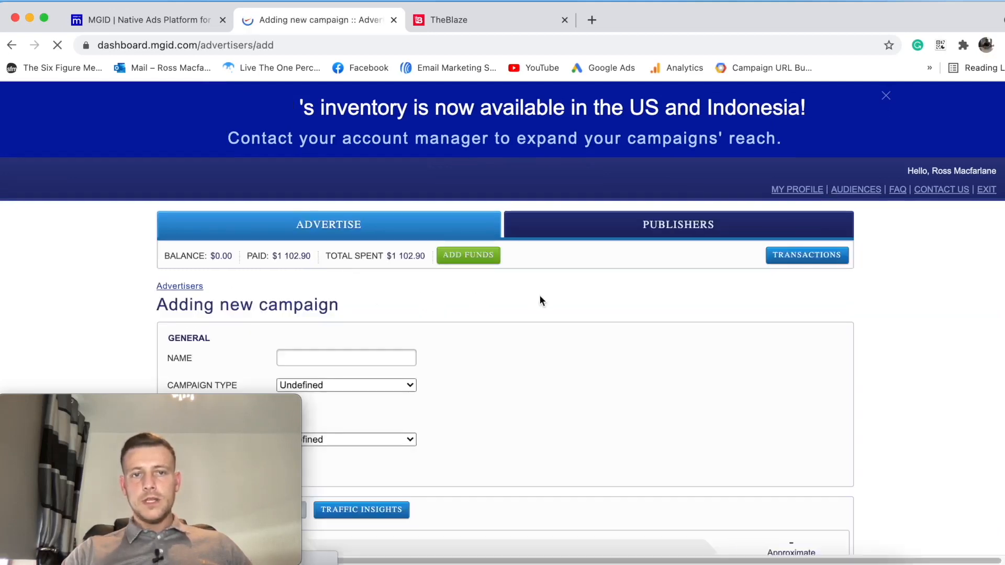
# Step: Name the new campaign "example campaign 1" and set its campaign type to Product Promotions
pyautogui.scroll(-3, 560, 307)
pyautogui.click(293, 271)
pyautogui.write('example campaign 1')
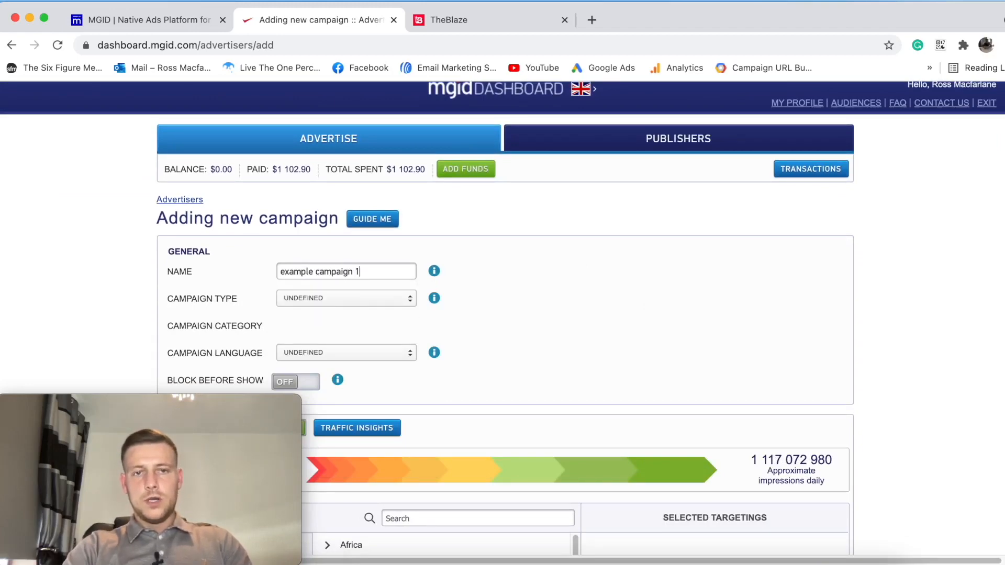
pyautogui.scroll(-5, 716, 285)
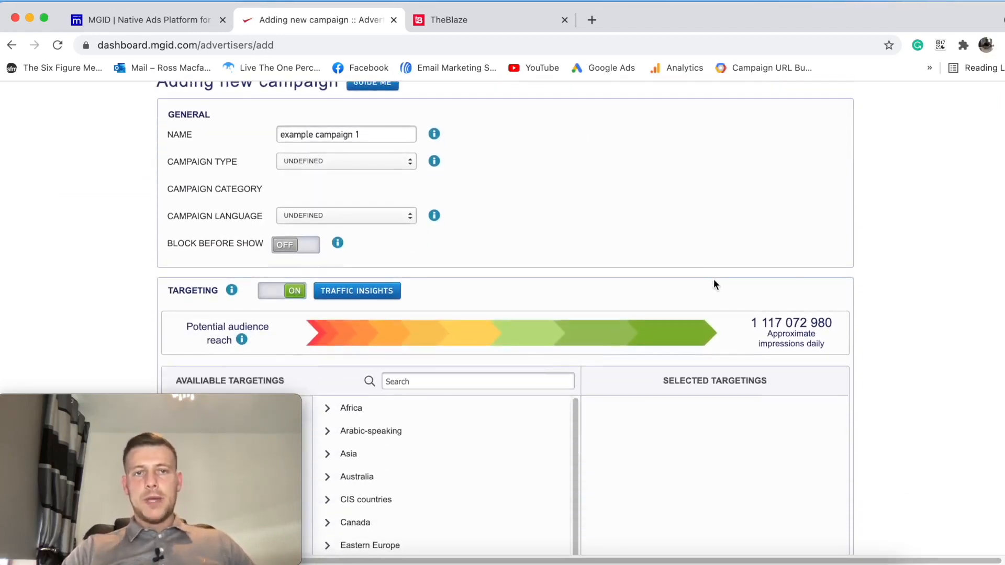
pyautogui.click(380, 169)
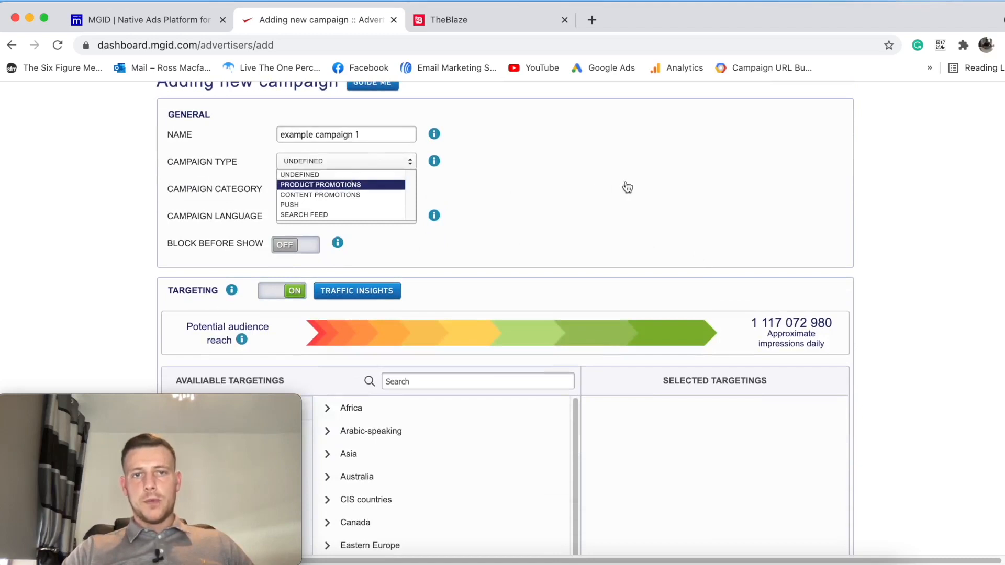
pyautogui.press('Return')
# Step: Set the campaign category to Diabetes, found in Medical Health under Diseases and Conditions
pyautogui.click(513, 191)
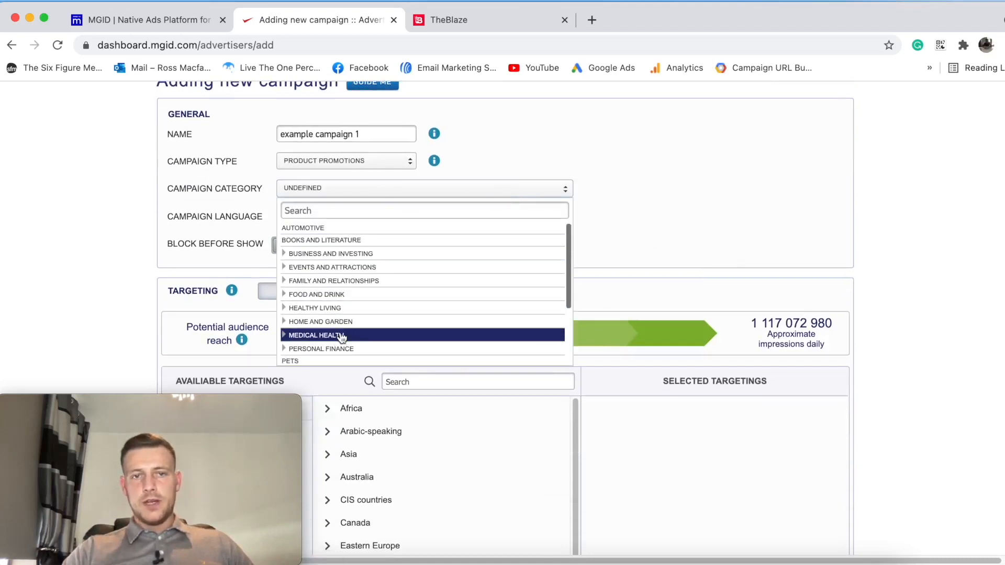
pyautogui.scroll(-5, 372, 285)
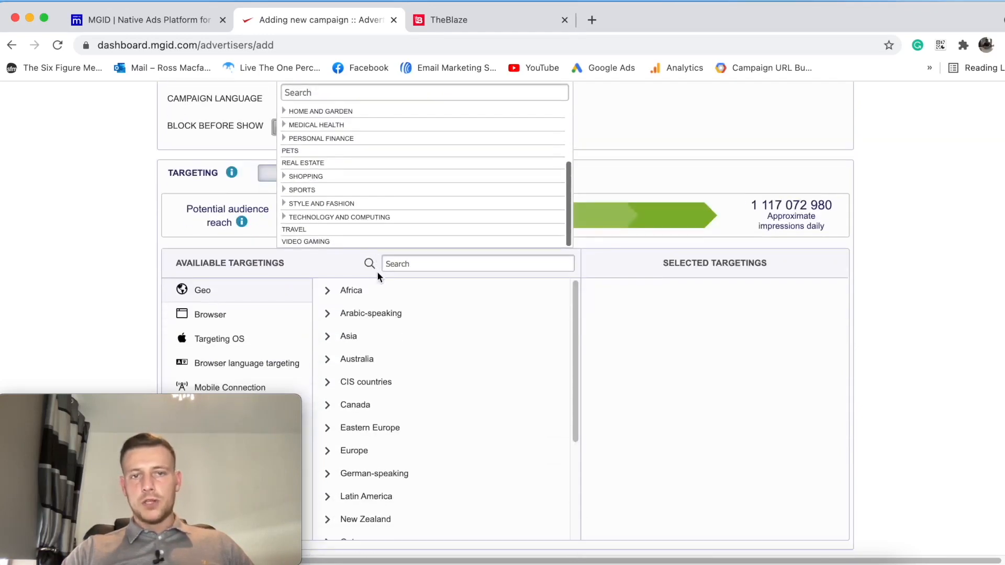
pyautogui.scroll(5, 400, 180)
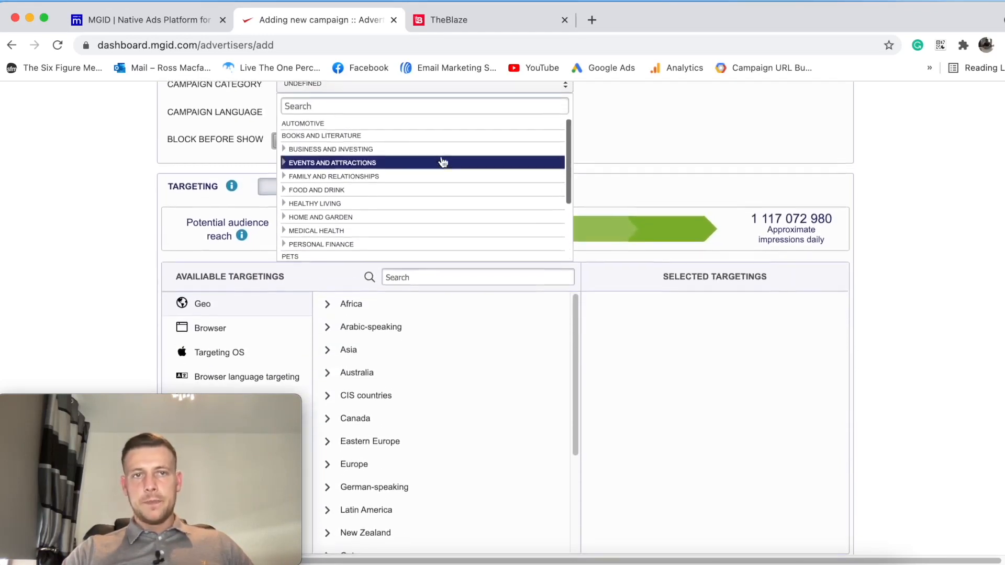
pyautogui.scroll(2, 442, 162)
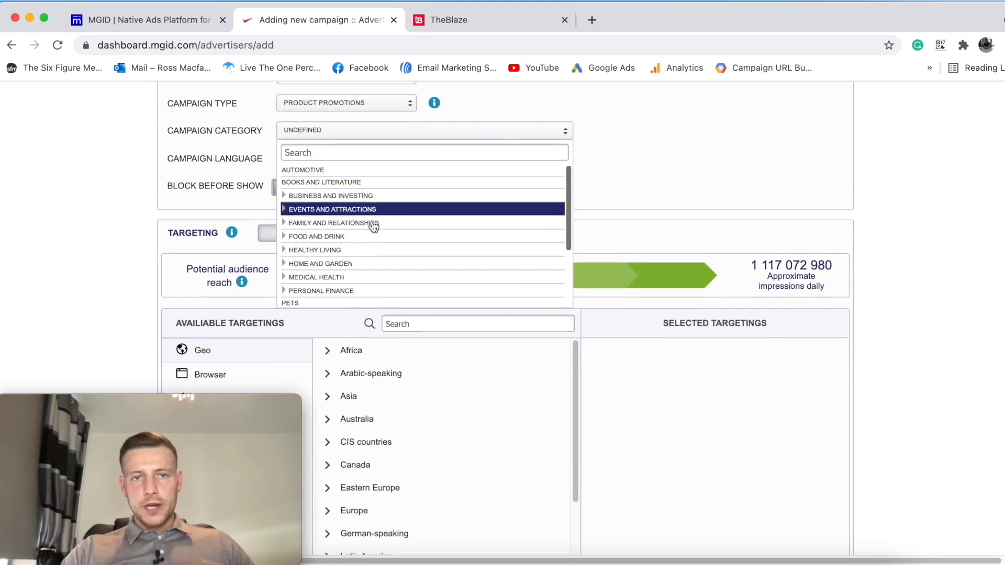
pyautogui.click(348, 276)
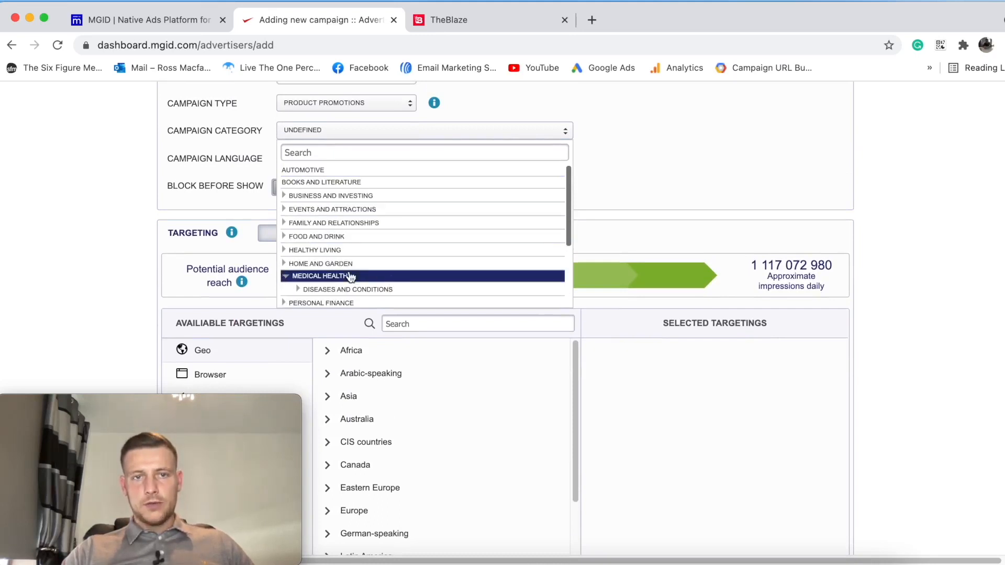
pyautogui.click(369, 289)
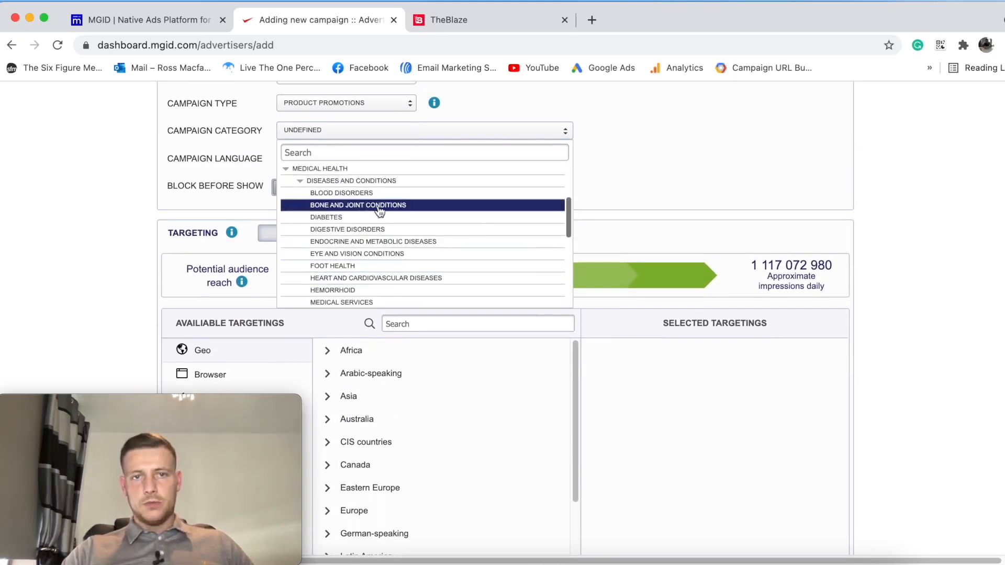
pyautogui.click(361, 218)
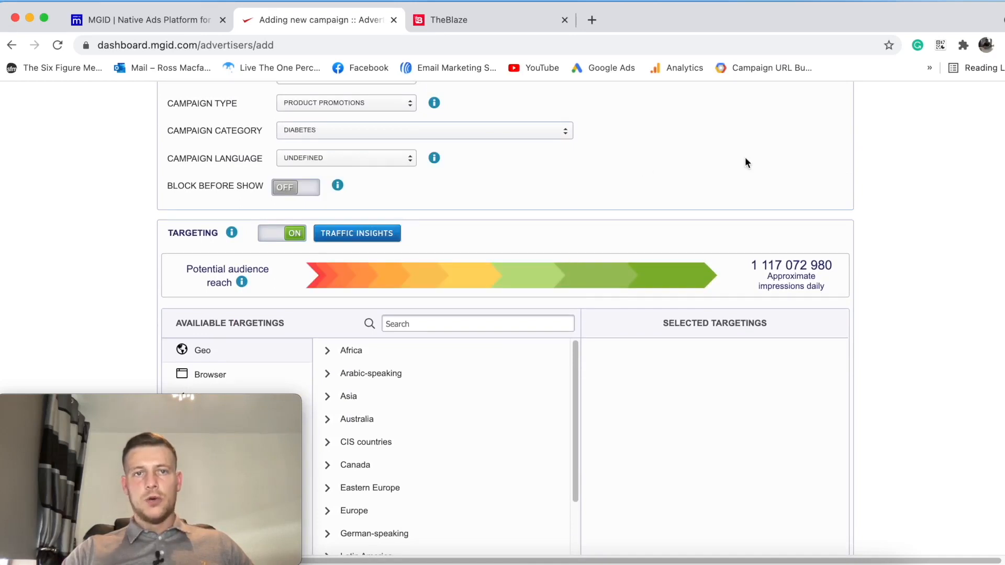
# Step: Set the campaign language to English and turn on Block Before Show
pyautogui.click(329, 160)
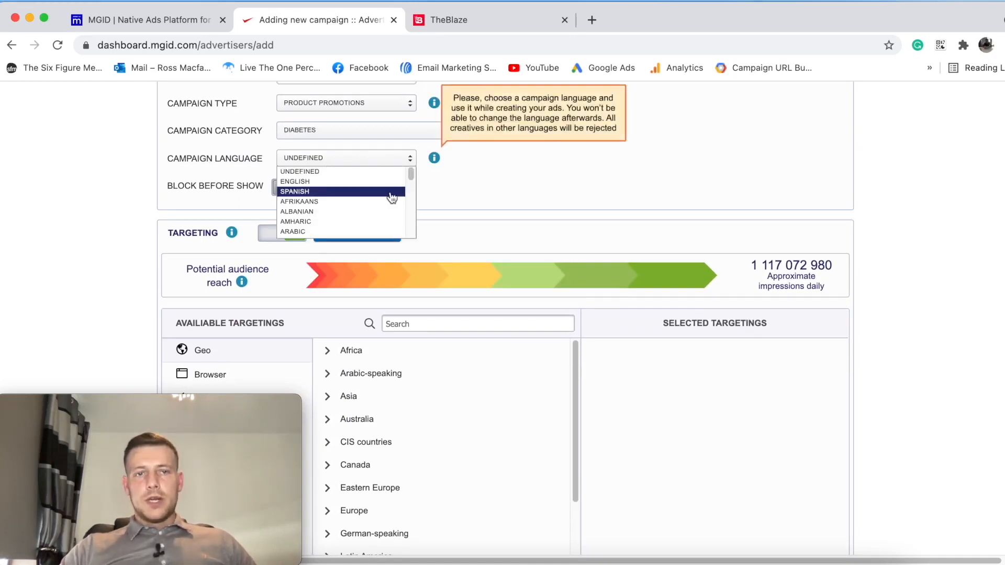
pyautogui.click(340, 182)
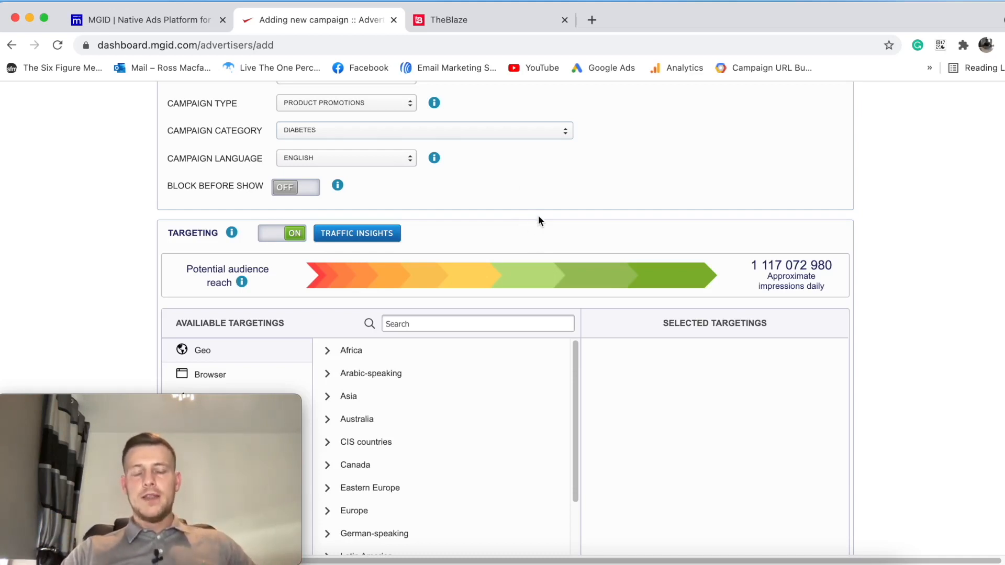
pyautogui.click(341, 189)
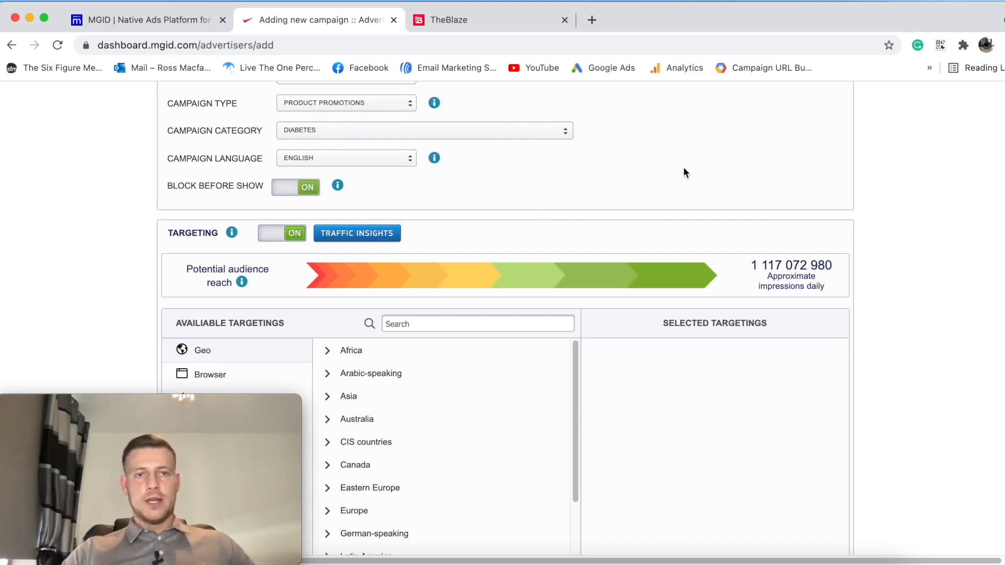
# Step: Add Desktop OS as an included operating system in the campaign's targeting
pyautogui.scroll(-3, 690, 171)
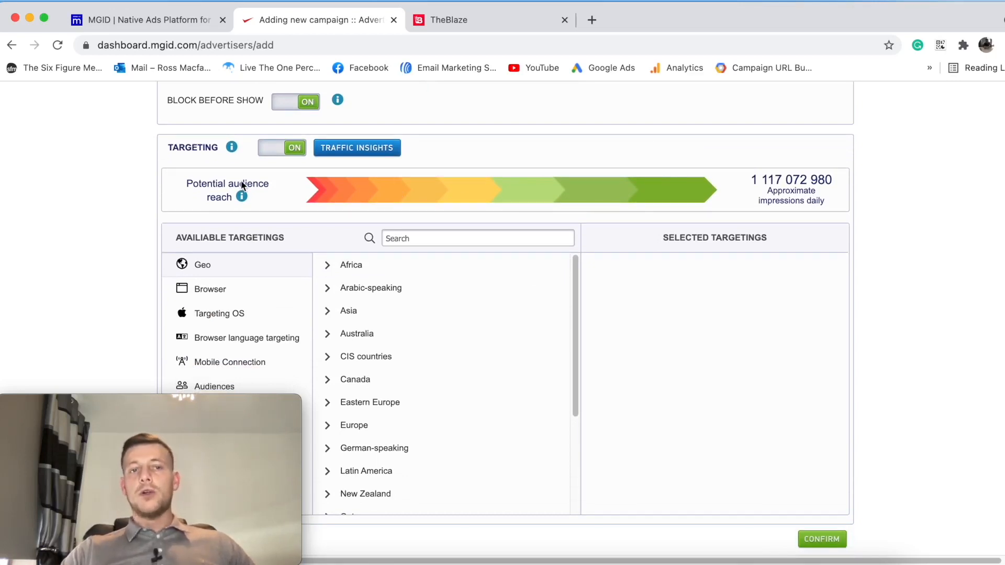
pyautogui.scroll(-2, 701, 178)
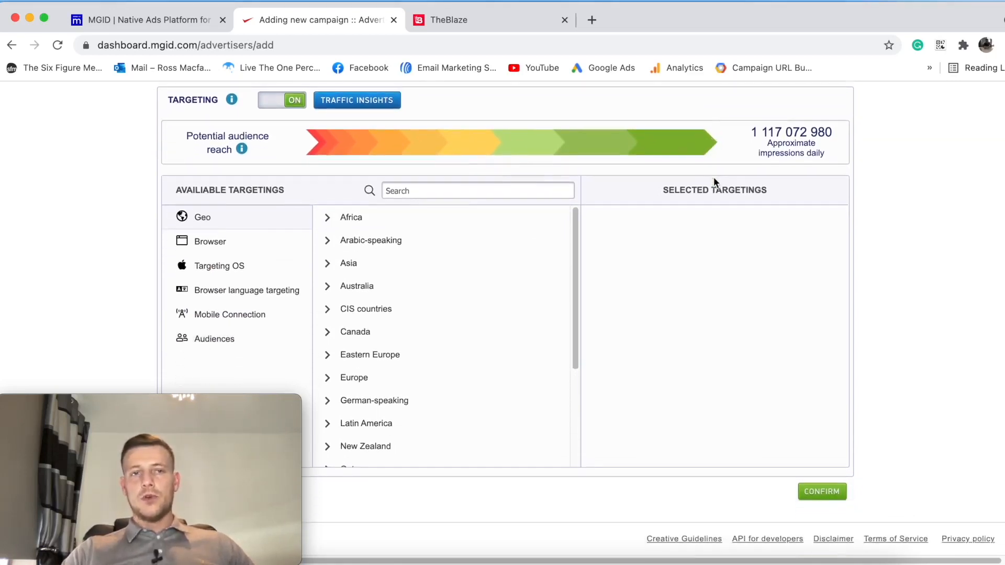
pyautogui.click(223, 267)
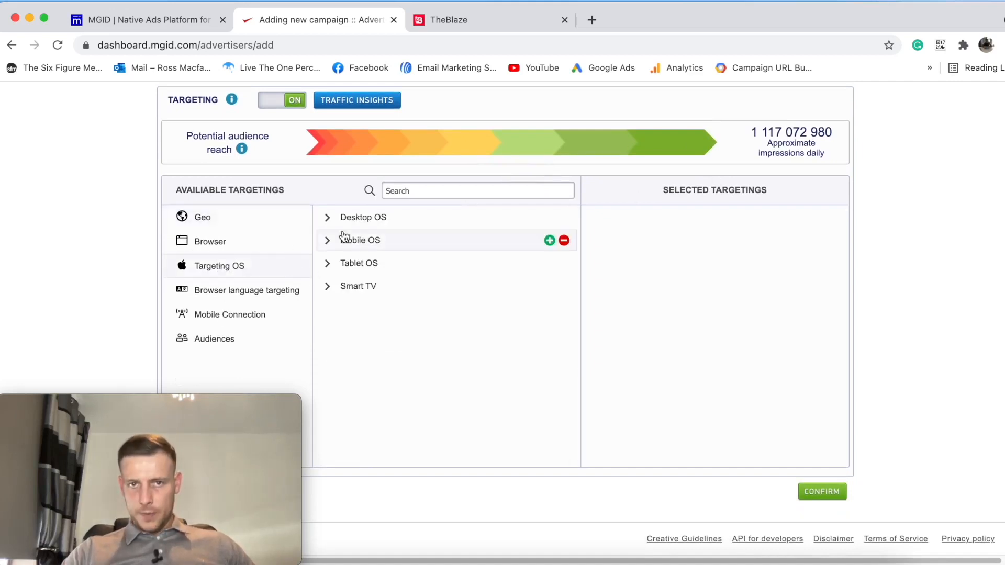
pyautogui.click(550, 217)
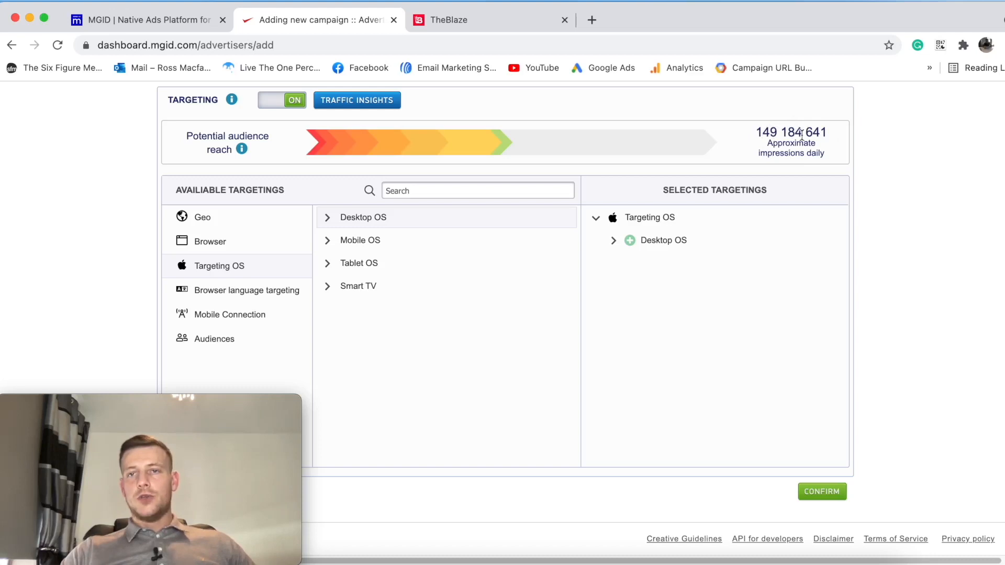
# Step: Include USA in the geo targeting and confirm the selected targetings
pyautogui.click(238, 221)
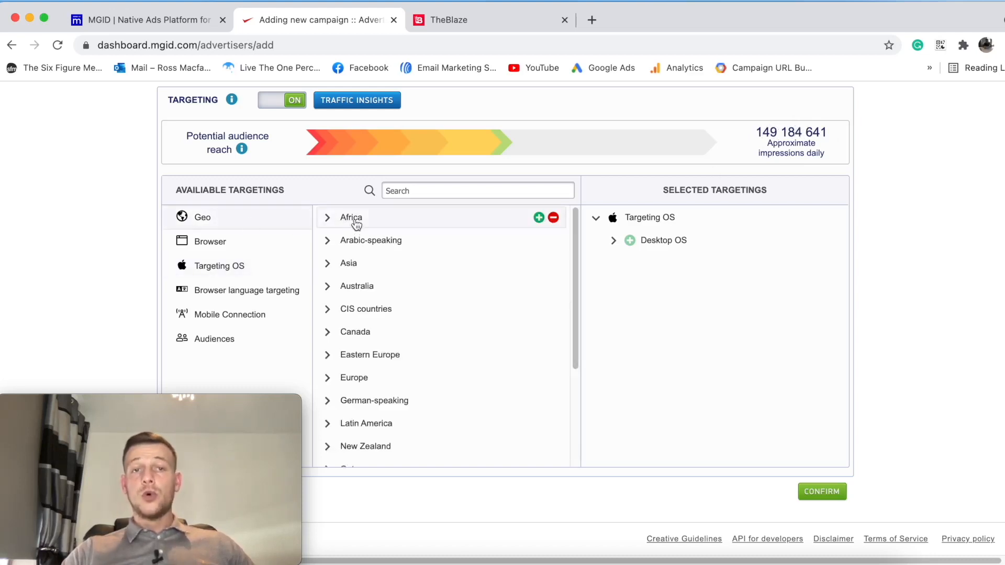
pyautogui.scroll(-3, 411, 407)
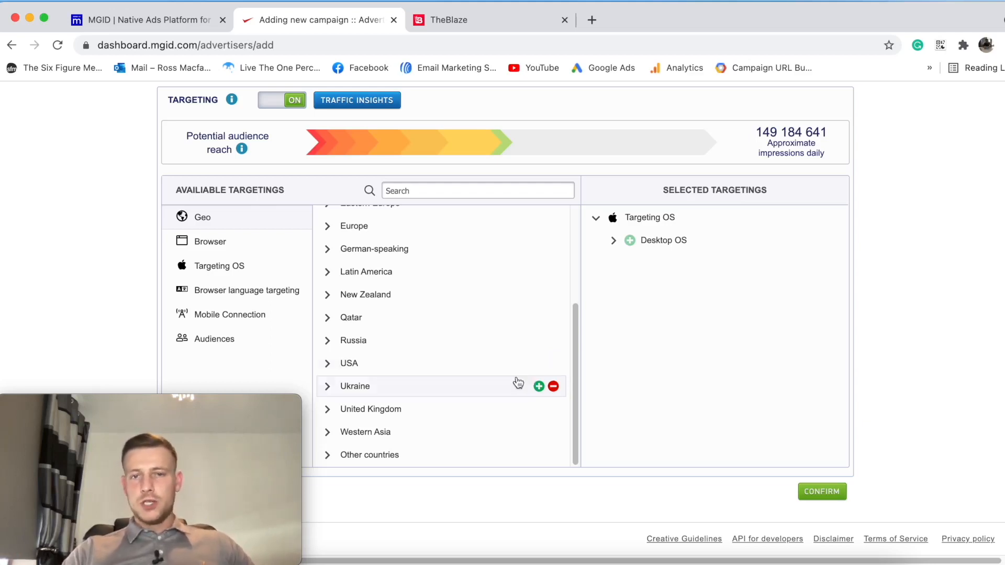
pyautogui.click(539, 364)
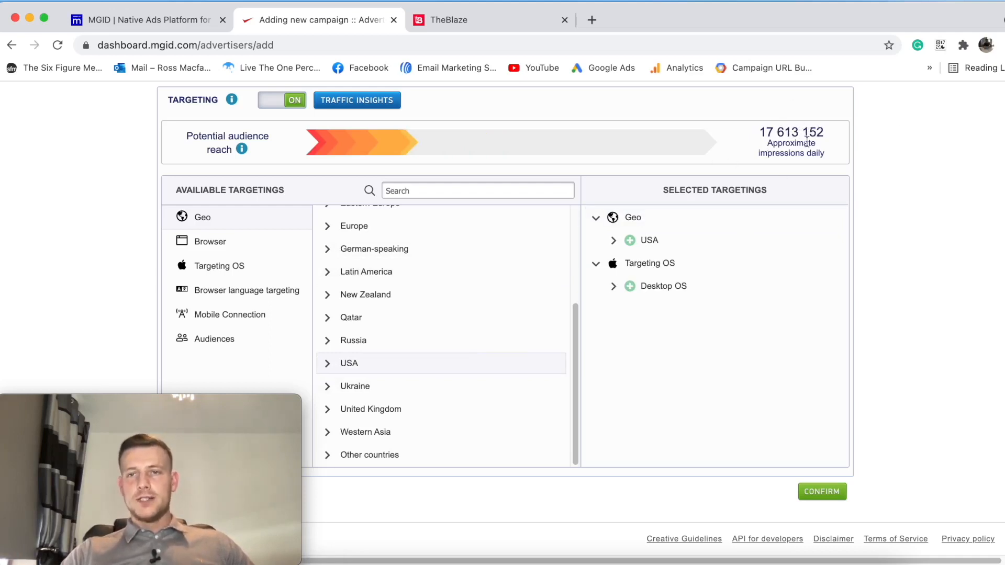
pyautogui.scroll(5, 782, 154)
pyautogui.scroll(-5, 783, 157)
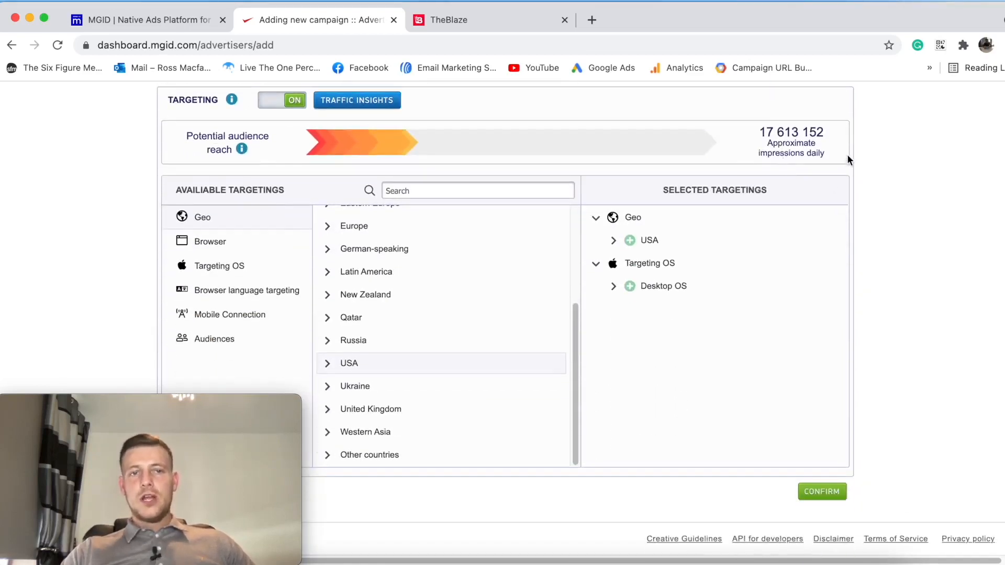
pyautogui.click(815, 494)
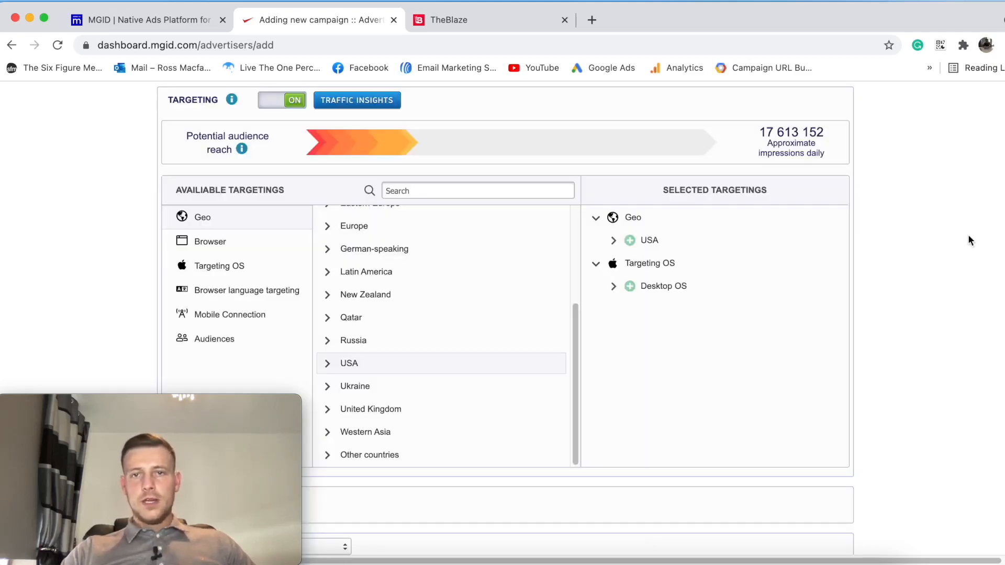
# Step: Limit the campaign by budget to $100 daily and $3000 overall, with the budget split evenly throughout the day
pyautogui.scroll(-8, 963, 242)
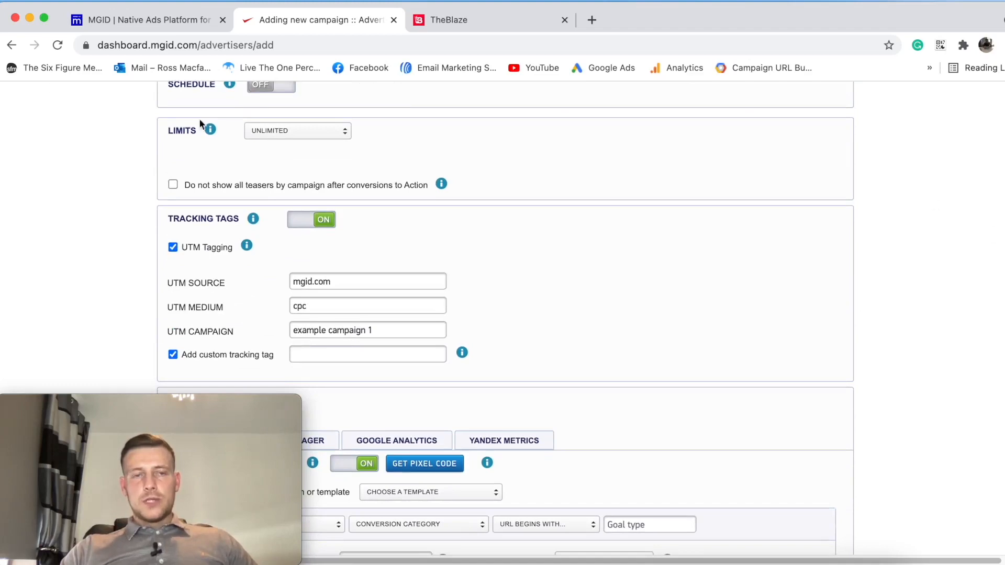
pyautogui.click(314, 137)
pyautogui.click(303, 156)
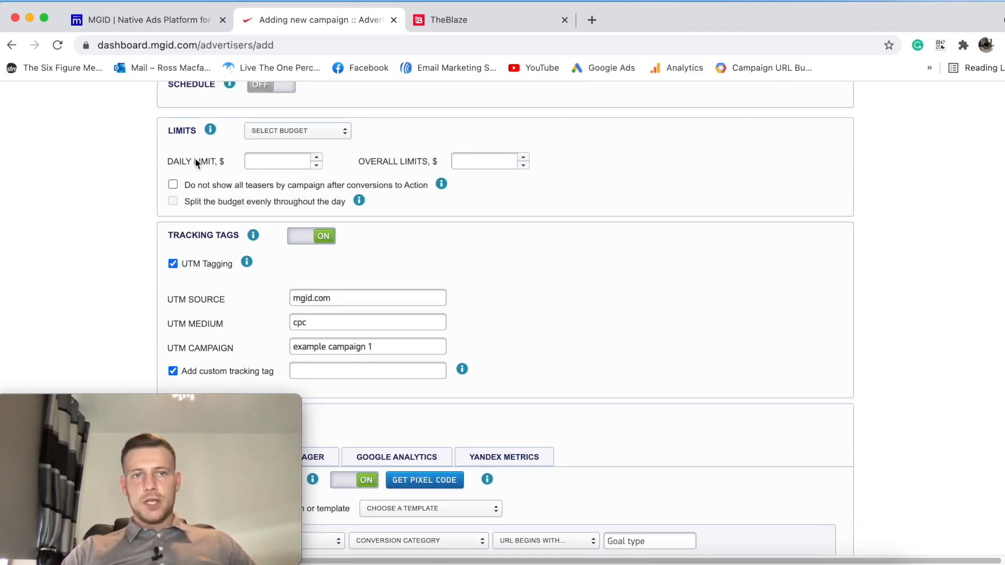
pyautogui.click(254, 164)
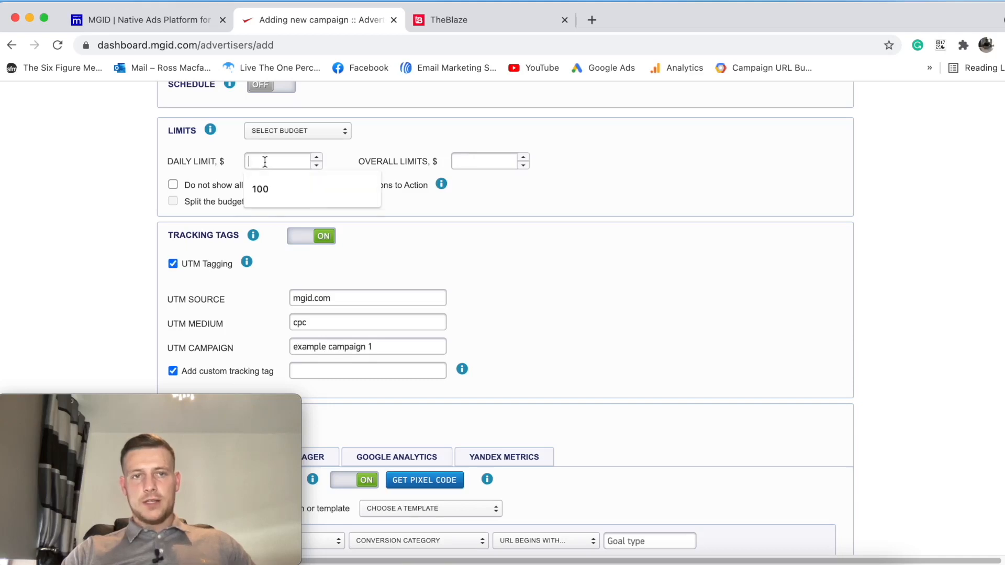
pyautogui.write('1')
pyautogui.click(264, 188)
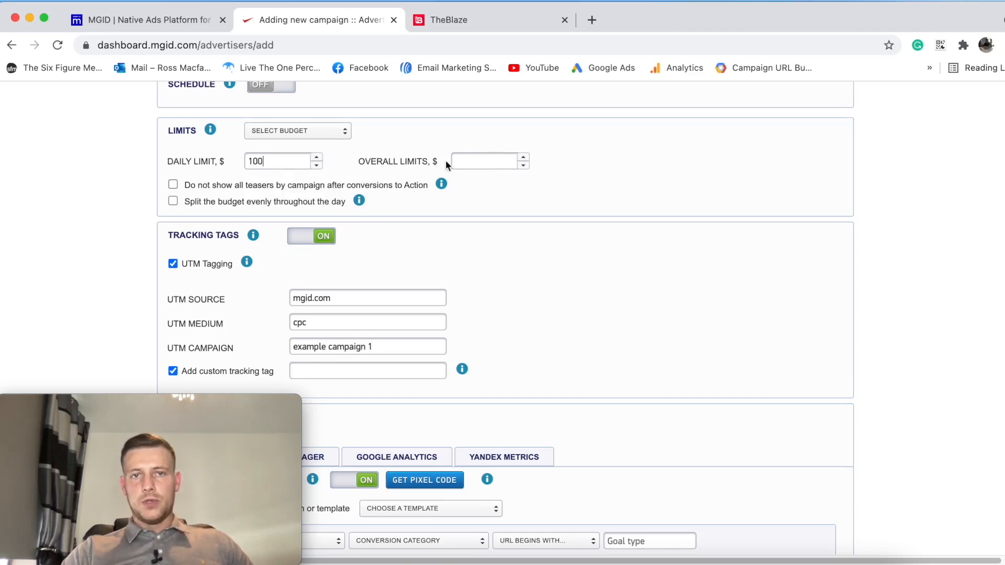
pyautogui.click(506, 172)
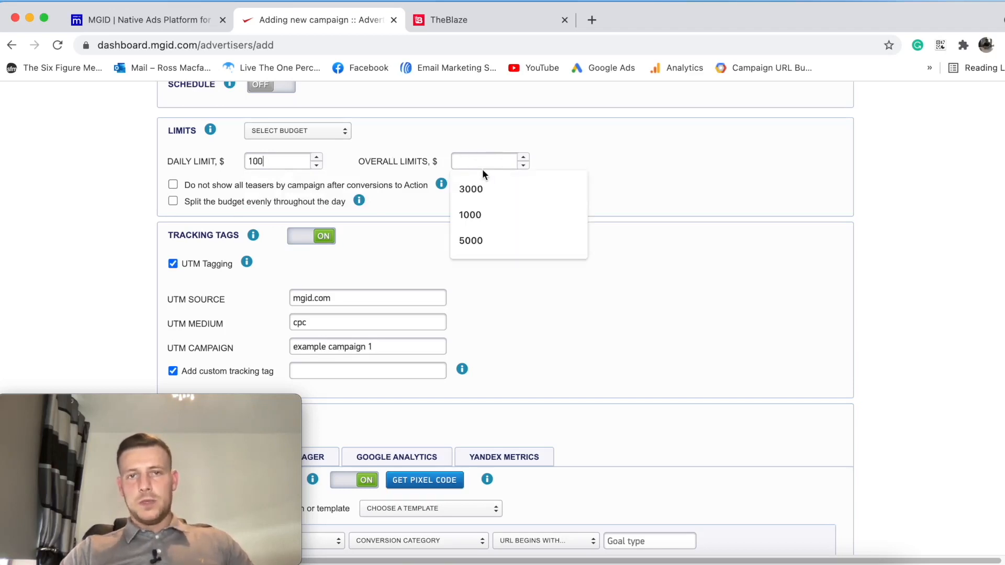
pyautogui.click(486, 187)
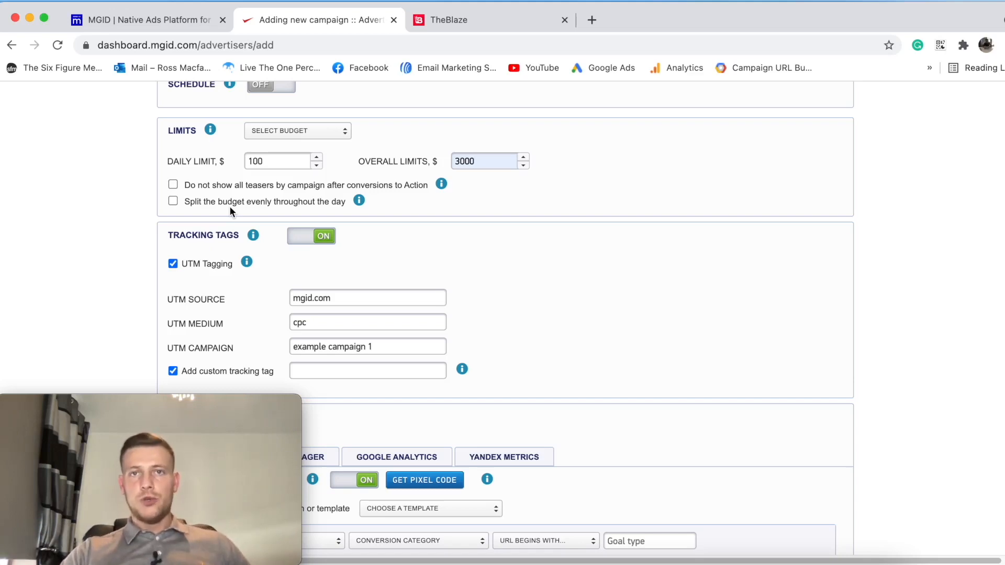
pyautogui.click(173, 202)
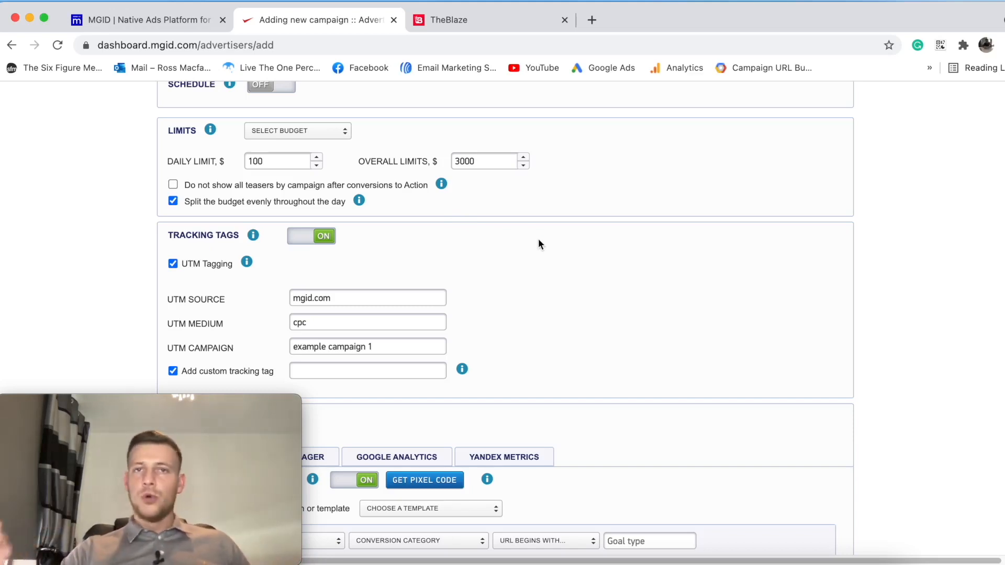
# Step: Set the custom tracking tag to click_id={click_id}
pyautogui.scroll(-3, 558, 210)
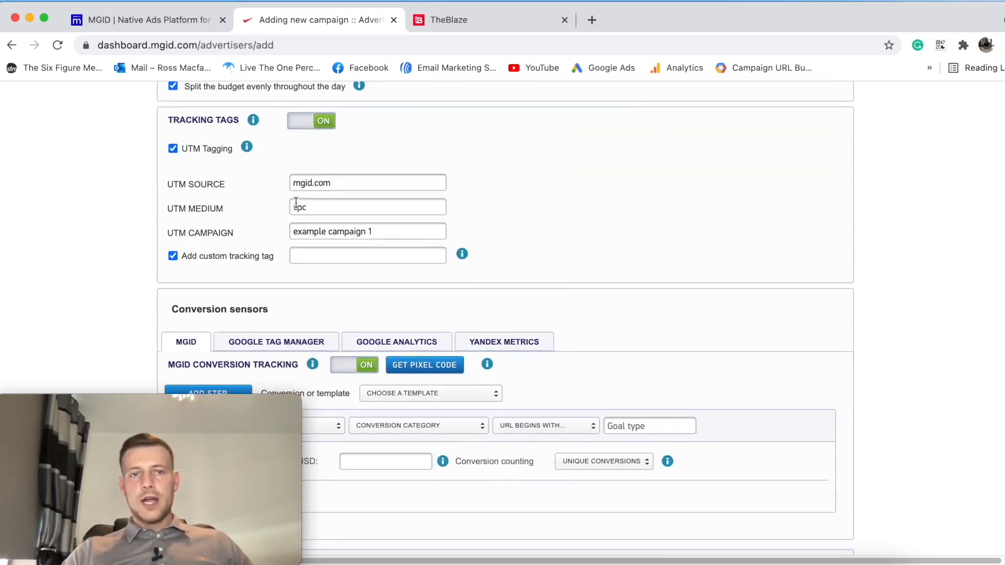
pyautogui.click(309, 258)
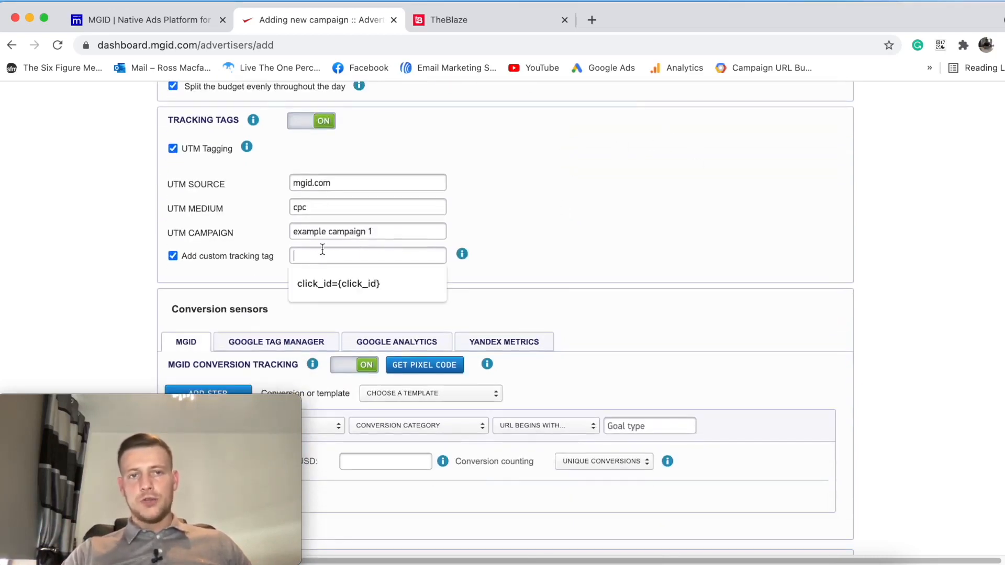
pyautogui.click(369, 277)
# Step: Turn off MGID conversion tracking and review the completed campaign settings
pyautogui.scroll(-3, 607, 209)
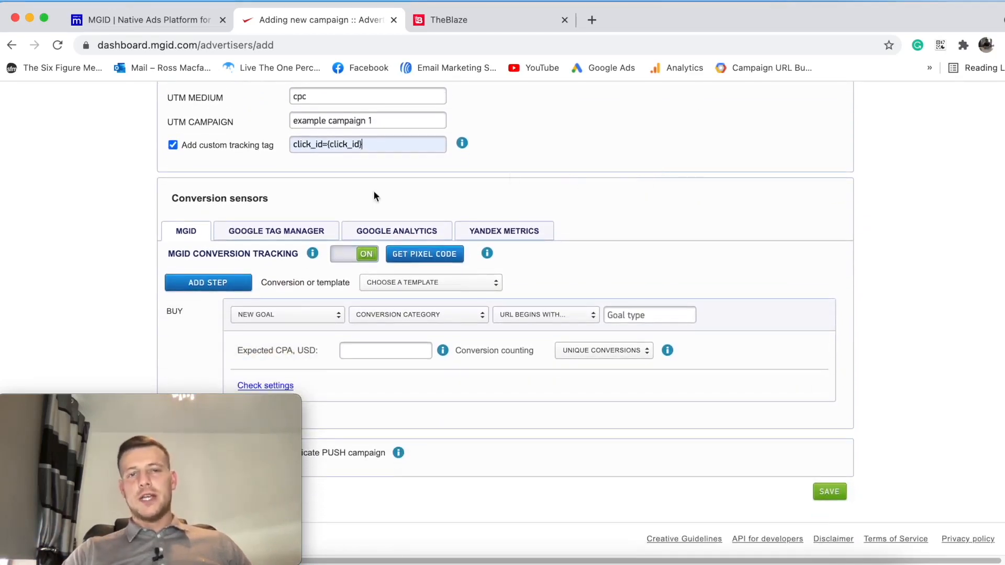
pyautogui.click(370, 256)
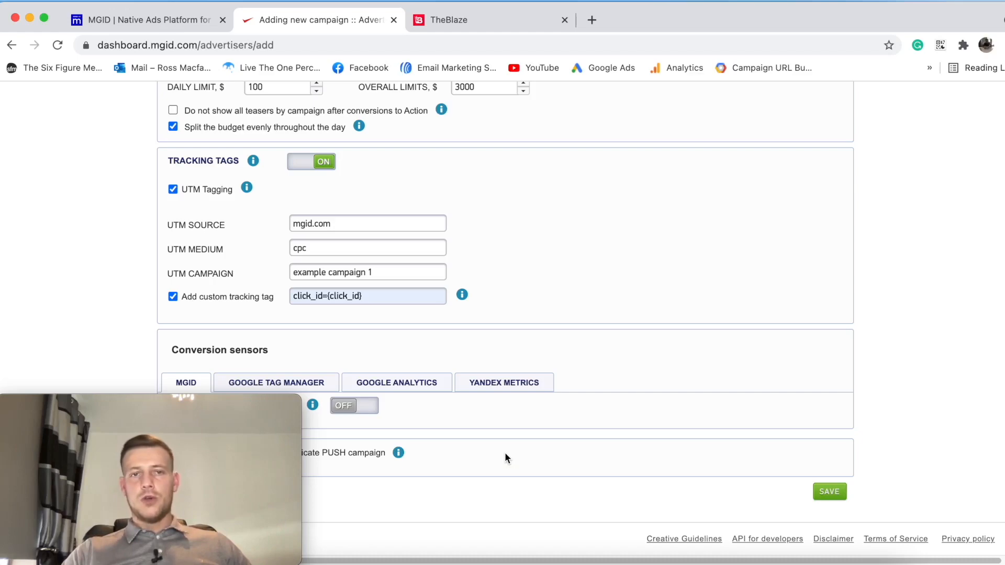
pyautogui.scroll(15, 507, 305)
pyautogui.scroll(-15, 516, 341)
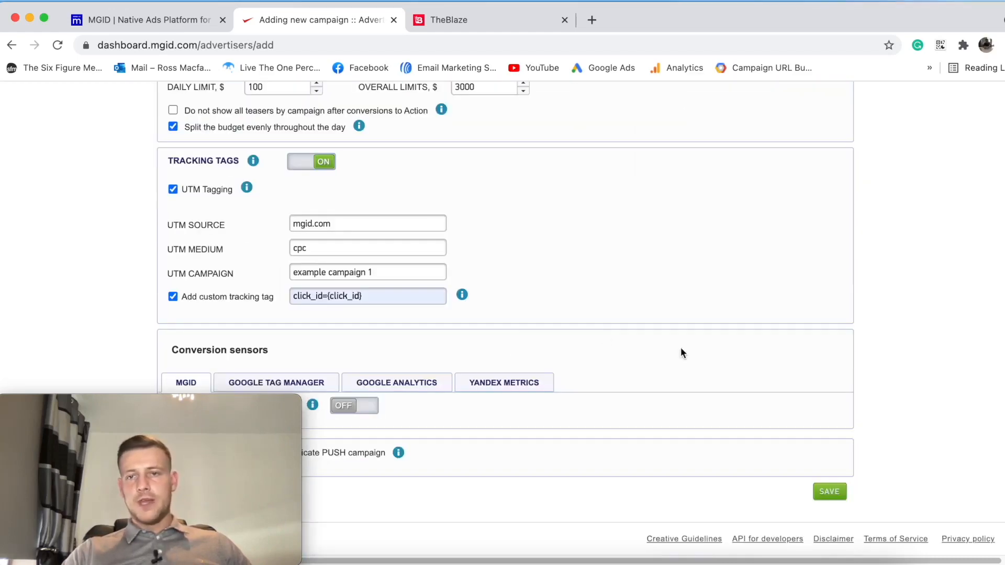
pyautogui.scroll(10, 705, 406)
pyautogui.scroll(-10, 706, 406)
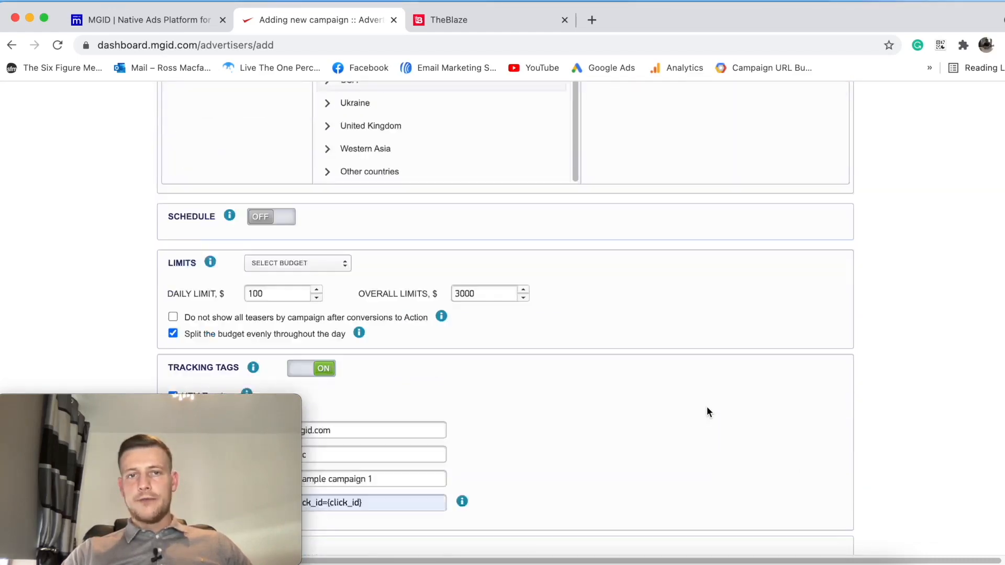
# Step: Save the campaign without conversion tracking and proceed to creating teasers for it
pyautogui.click(836, 495)
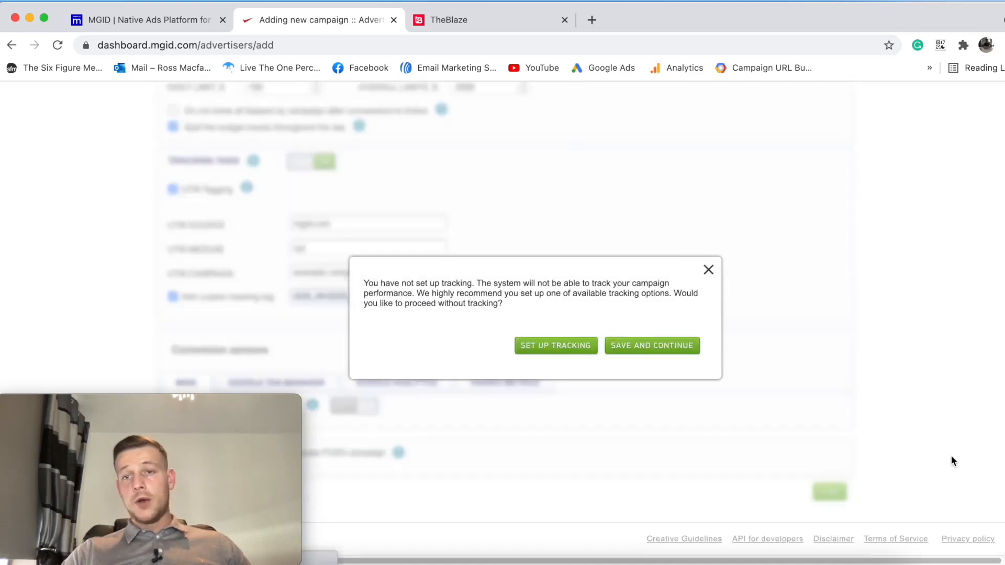
pyautogui.click(651, 348)
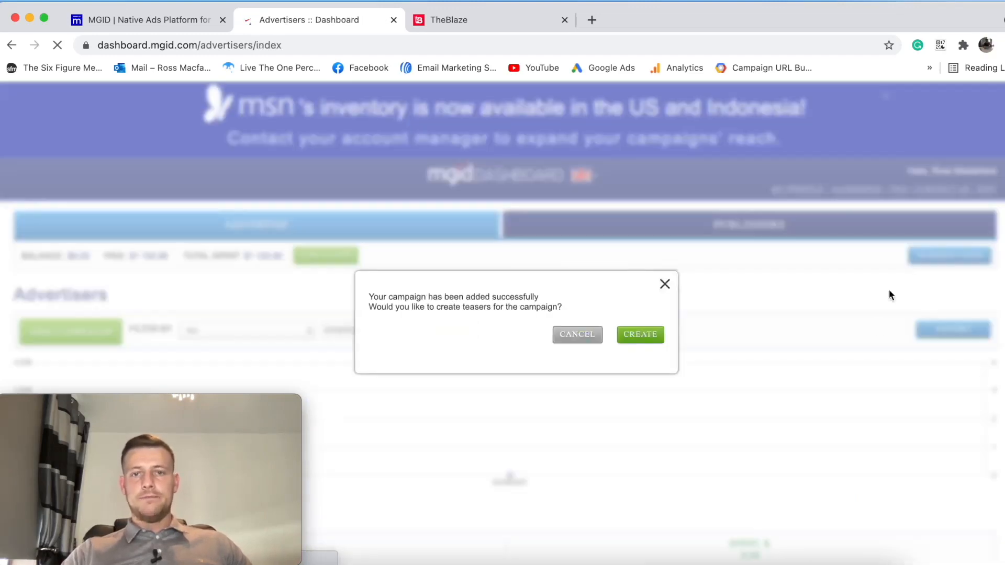
pyautogui.click(657, 337)
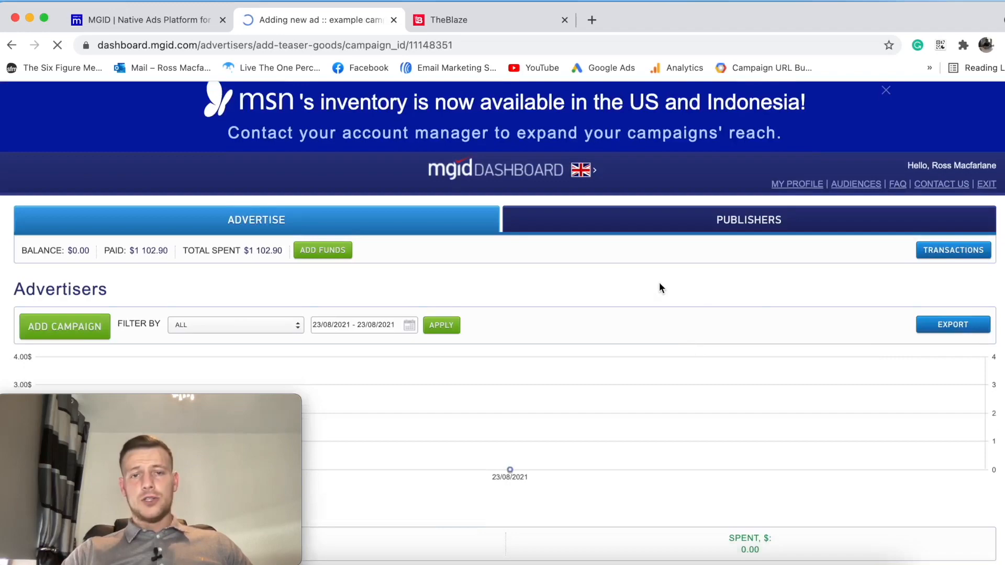
# Step: Look over the new ad form and check the saved suggestions for the ad title
pyautogui.scroll(-7, 763, 298)
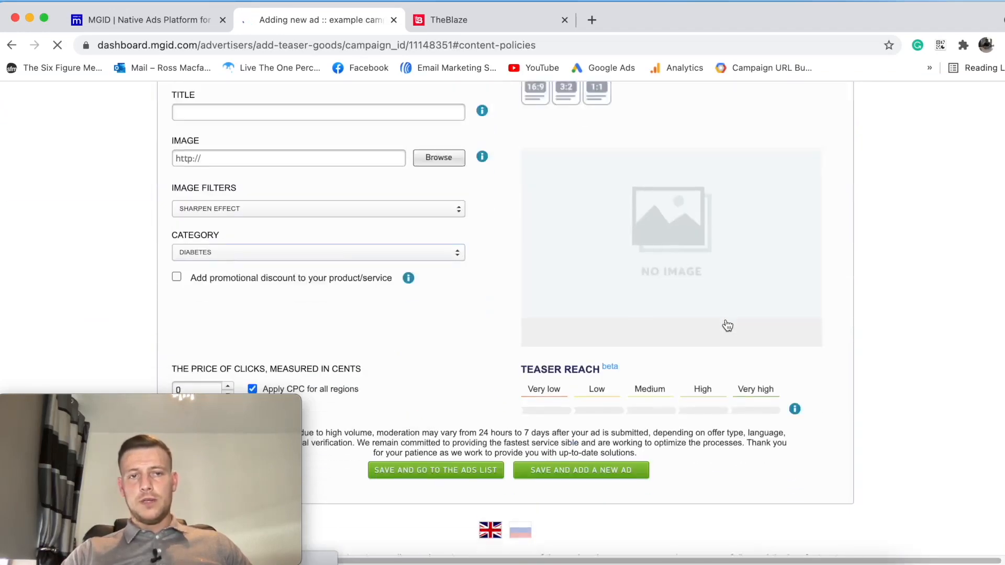
pyautogui.scroll(5, 828, 267)
pyautogui.scroll(-2, 832, 270)
pyautogui.scroll(-1, 835, 274)
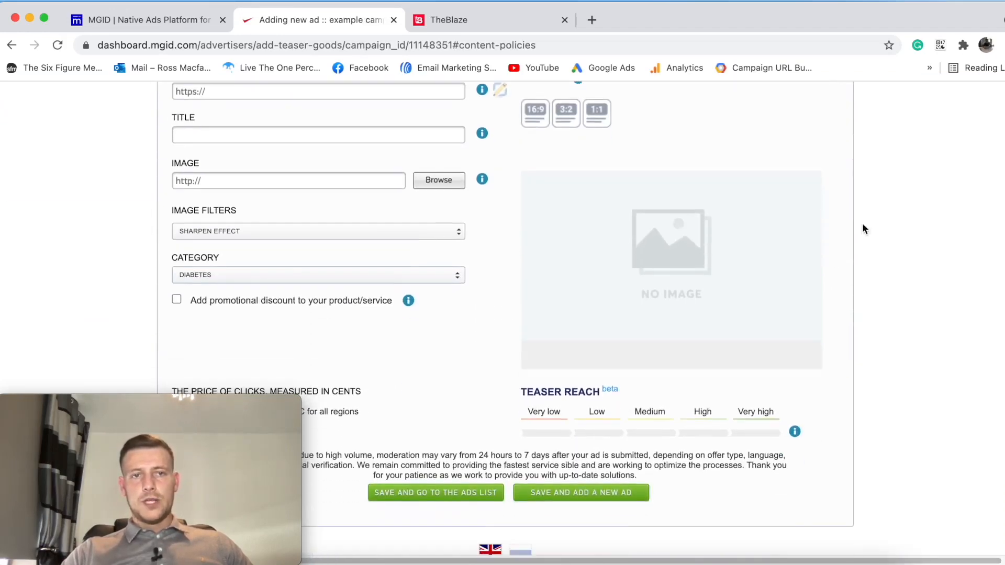
pyautogui.scroll(1, 248, 102)
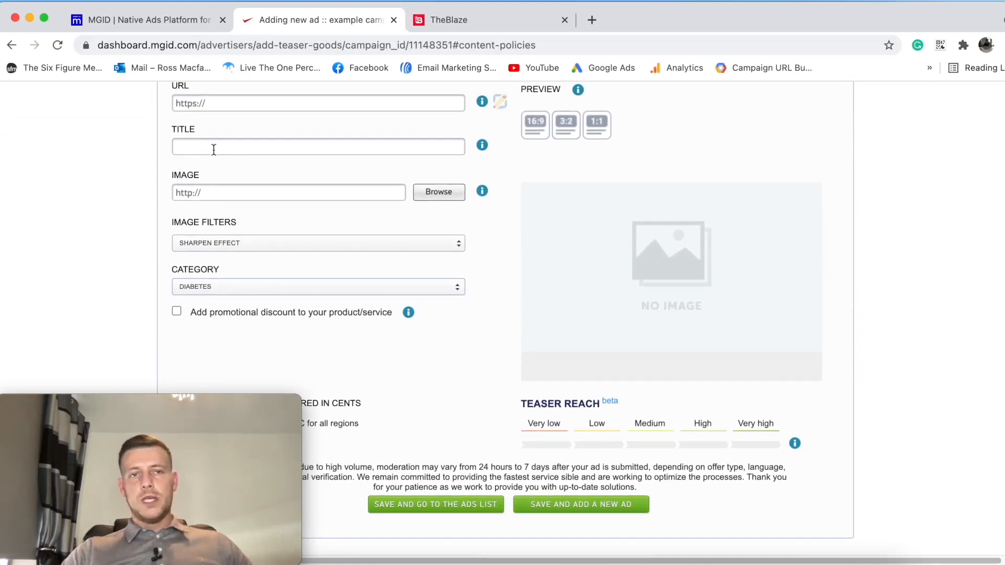
pyautogui.click(181, 147)
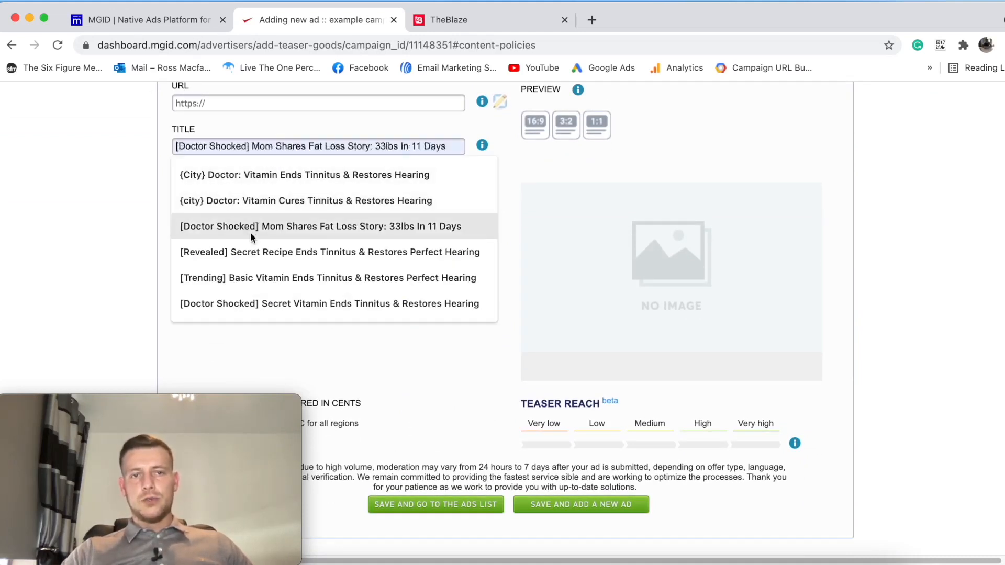
pyautogui.click(77, 152)
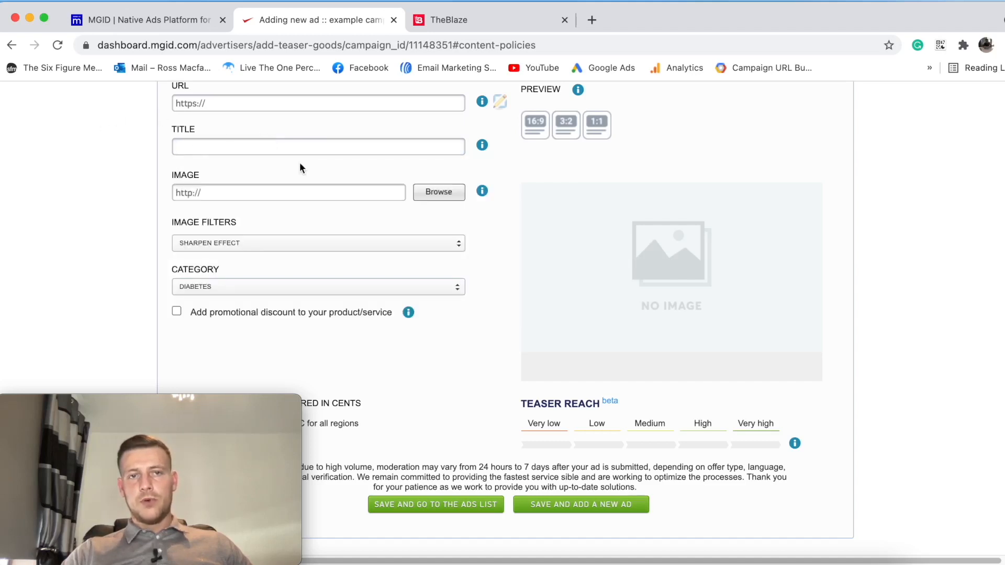
# Step: Check the recommended image resolution for the ad preview and the available image filter effects
pyautogui.scroll(-2, 305, 163)
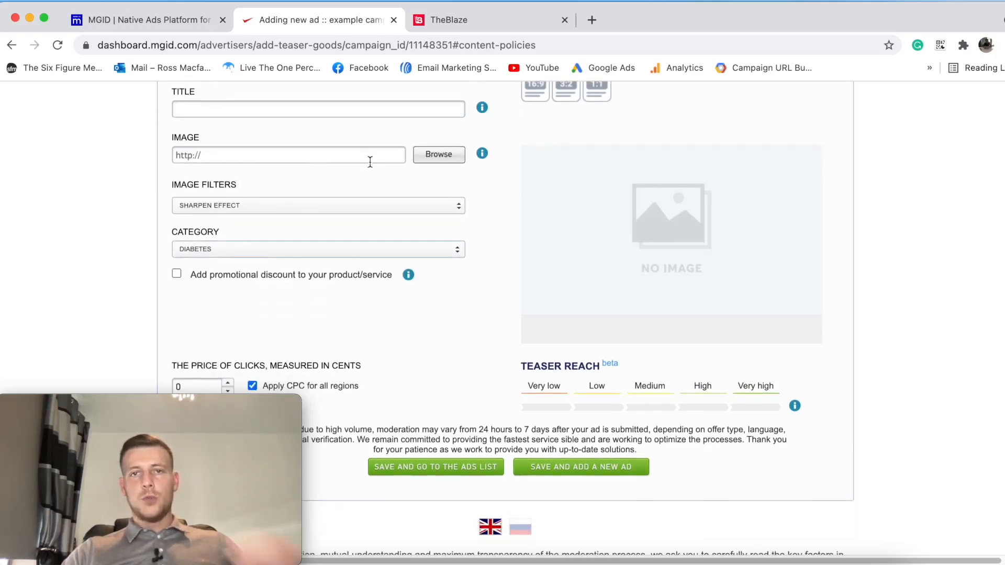
pyautogui.scroll(3, 617, 166)
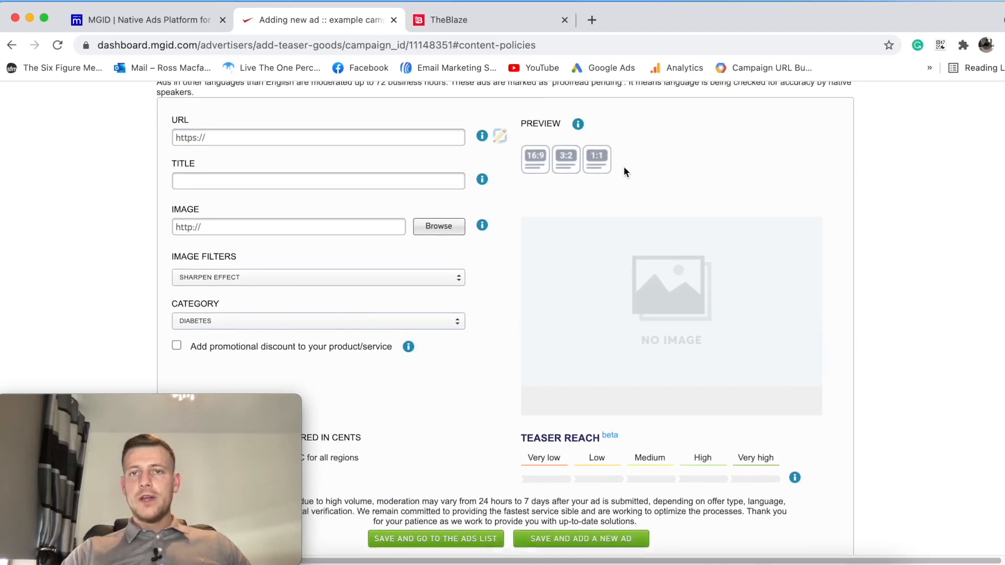
pyautogui.scroll(1, 623, 168)
pyautogui.moveTo(578, 157)
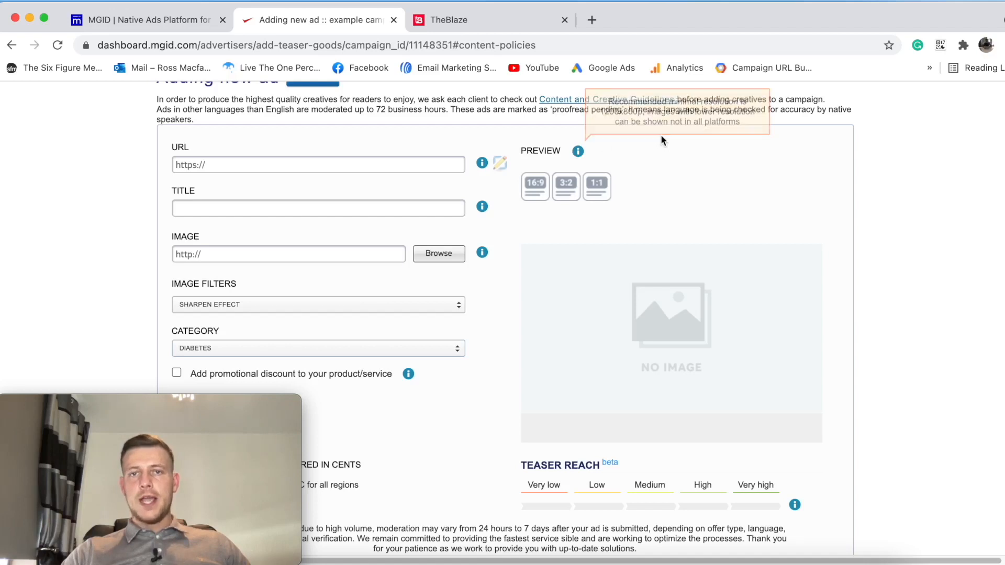
pyautogui.scroll(-5, 675, 282)
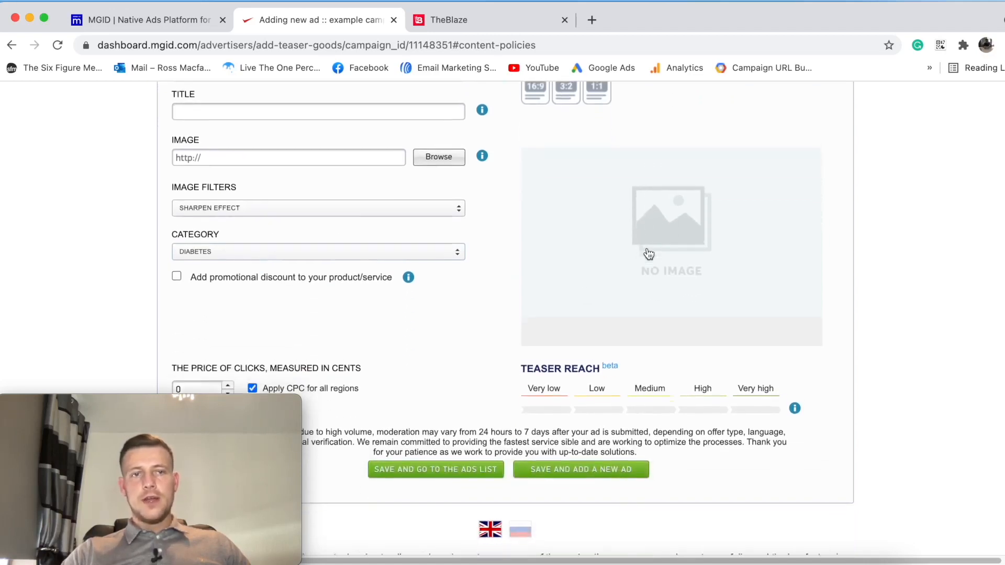
pyautogui.click(289, 194)
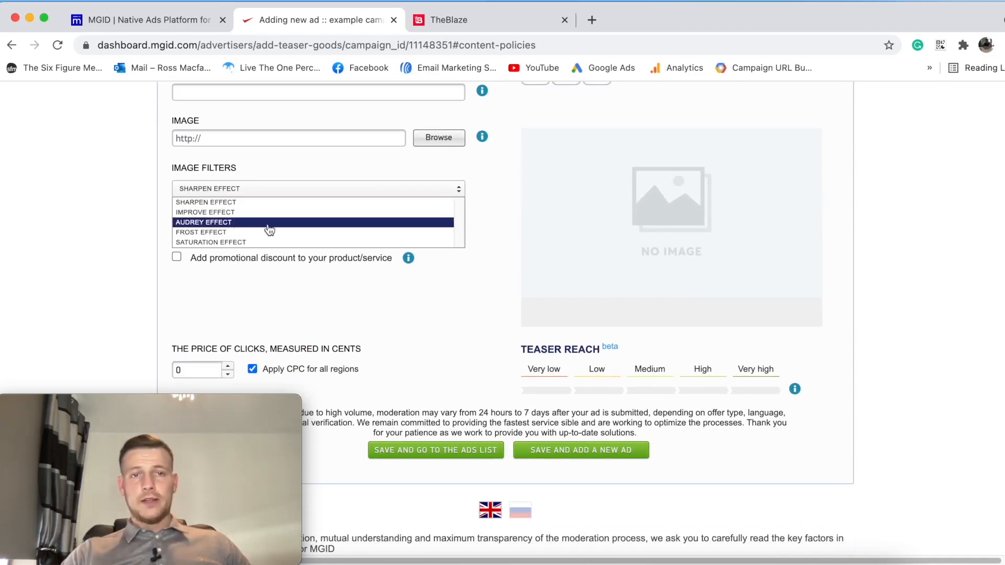
pyautogui.click(77, 166)
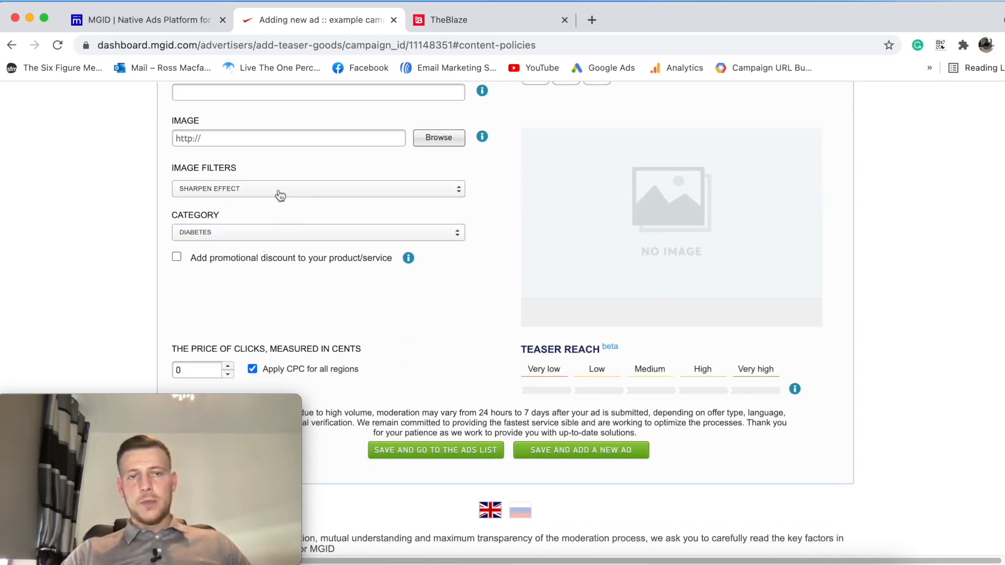
# Step: Set the ad's price of clicks to 0.3
pyautogui.scroll(-3, 104, 196)
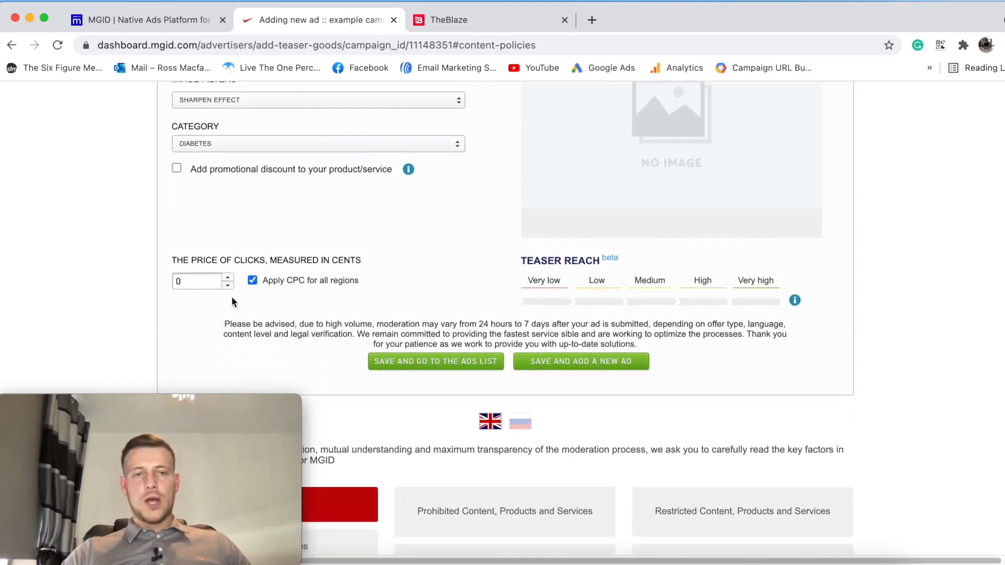
pyautogui.doubleClick(187, 281)
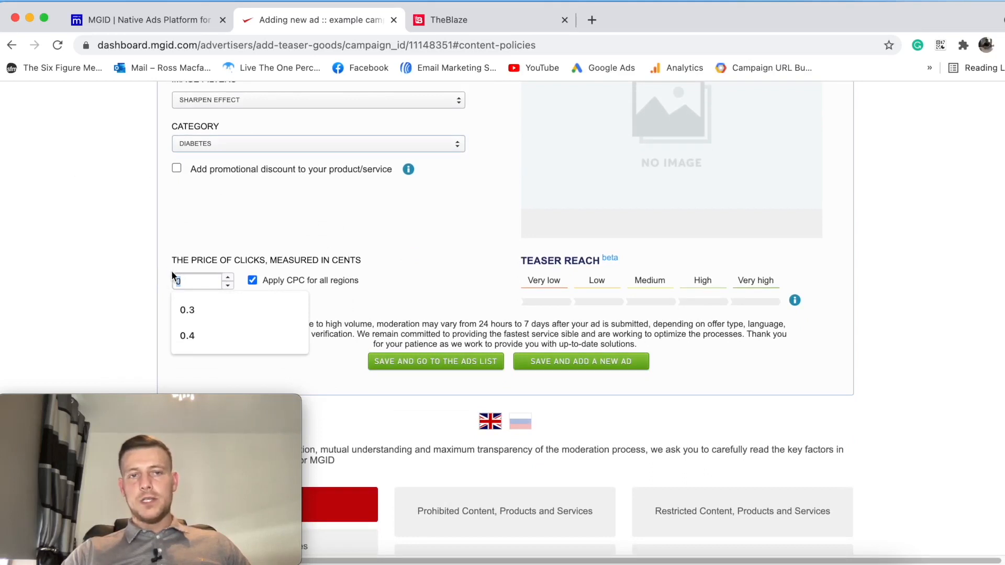
pyautogui.click(195, 310)
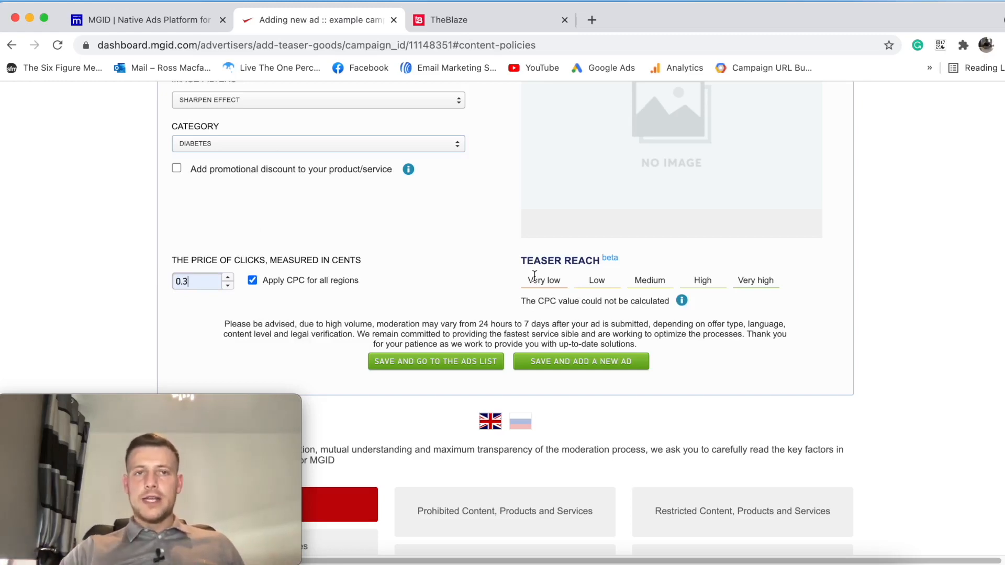
pyautogui.scroll(1, 413, 208)
pyautogui.scroll(5, 413, 211)
pyautogui.scroll(-4, 301, 275)
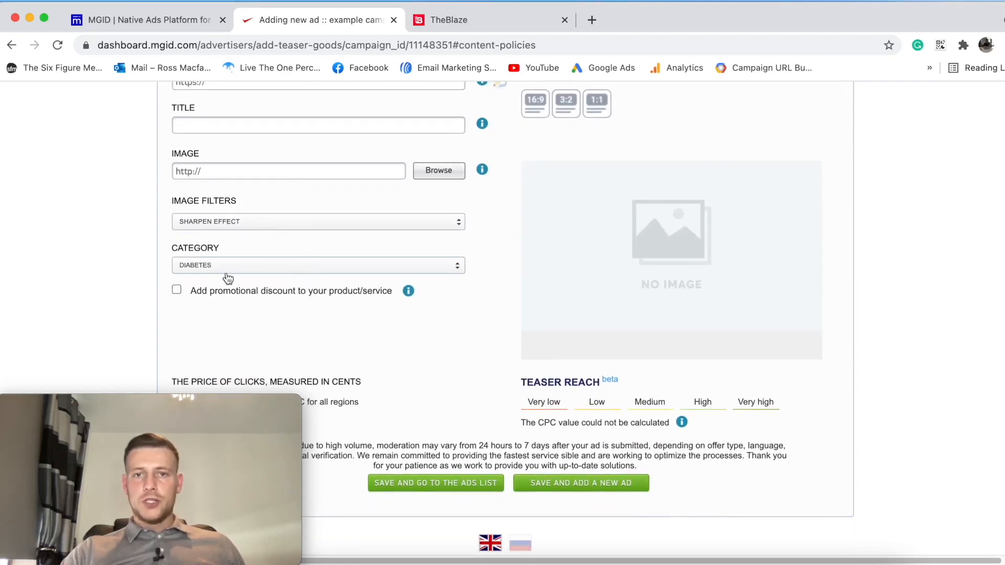
pyautogui.scroll(-5, 312, 274)
pyautogui.doubleClick(199, 294)
pyautogui.write('0.3')
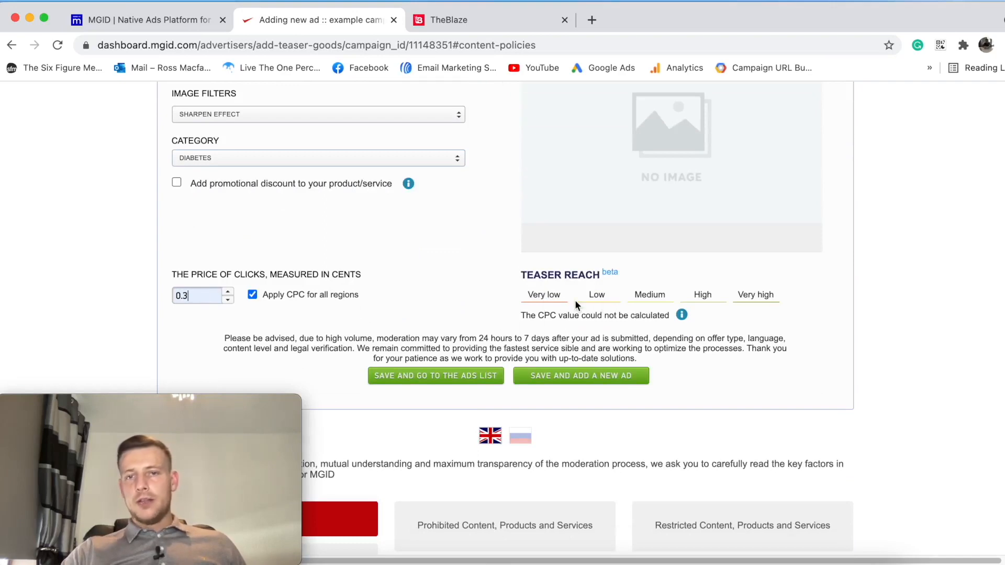
# Step: Review the content policy topics and the ad form's fields, and return to the MGID landing page
pyautogui.scroll(-4, 549, 303)
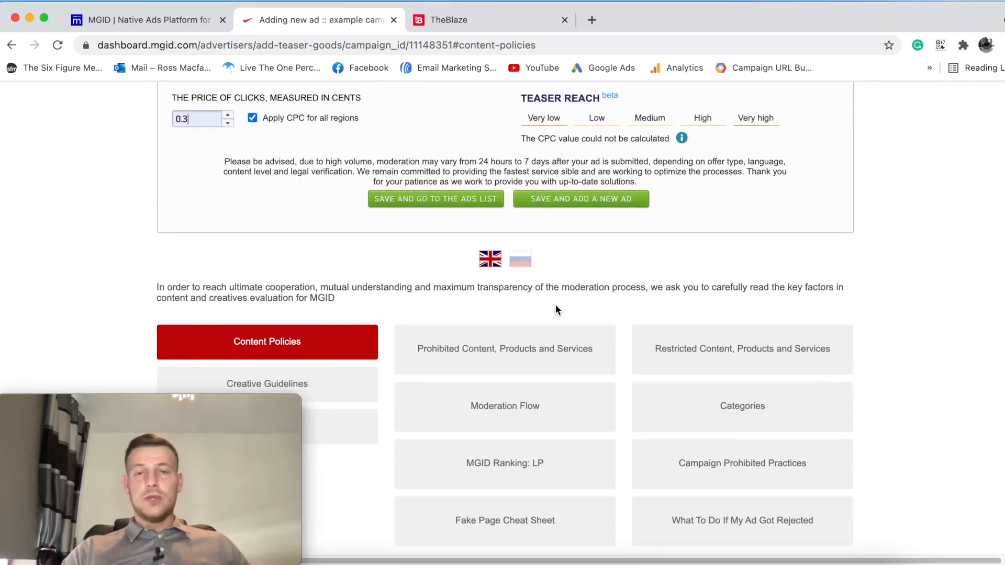
pyautogui.scroll(3, 556, 310)
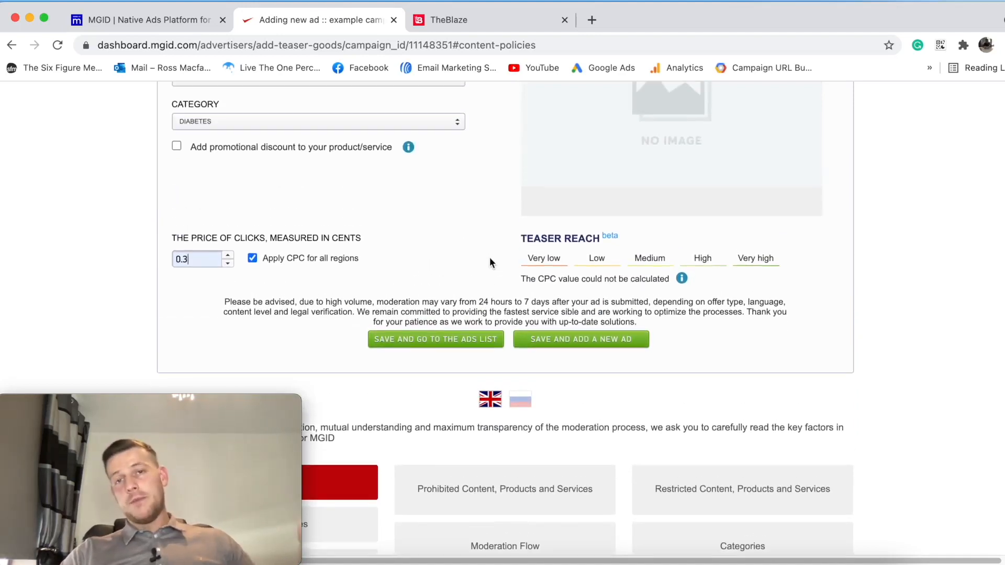
pyautogui.scroll(2, 489, 258)
pyautogui.scroll(7, 489, 259)
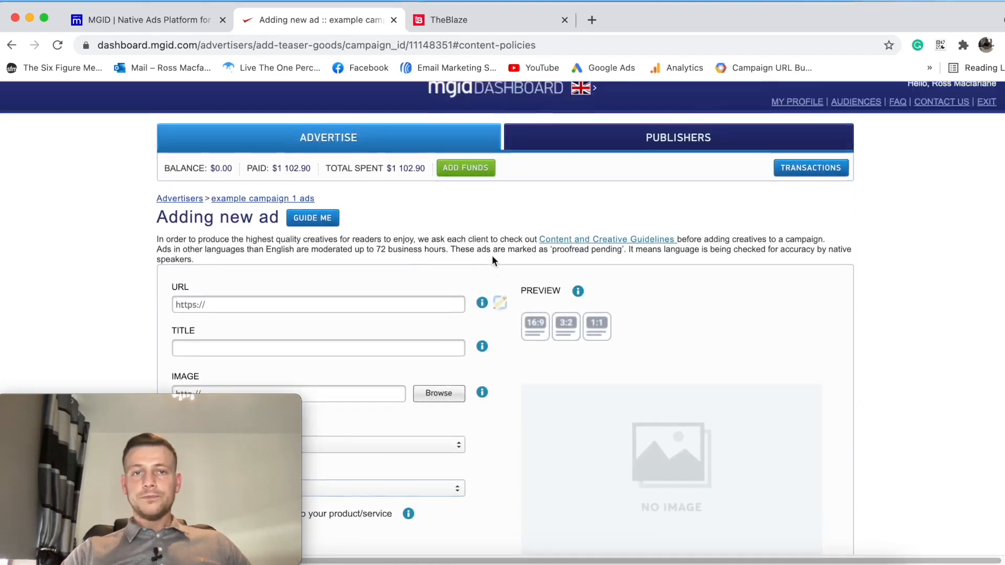
pyautogui.scroll(-12, 564, 278)
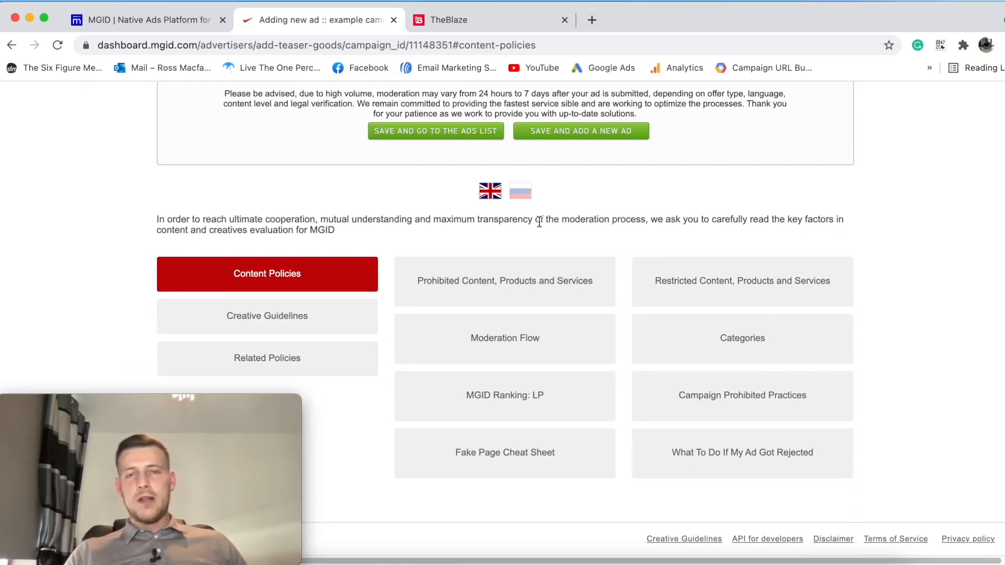
pyautogui.scroll(15, 539, 222)
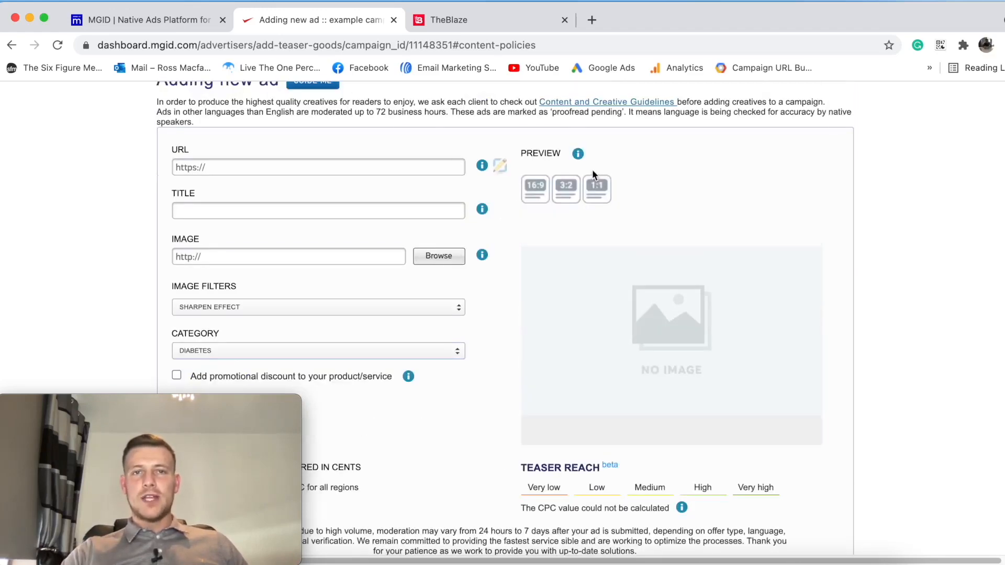
pyautogui.click(128, 23)
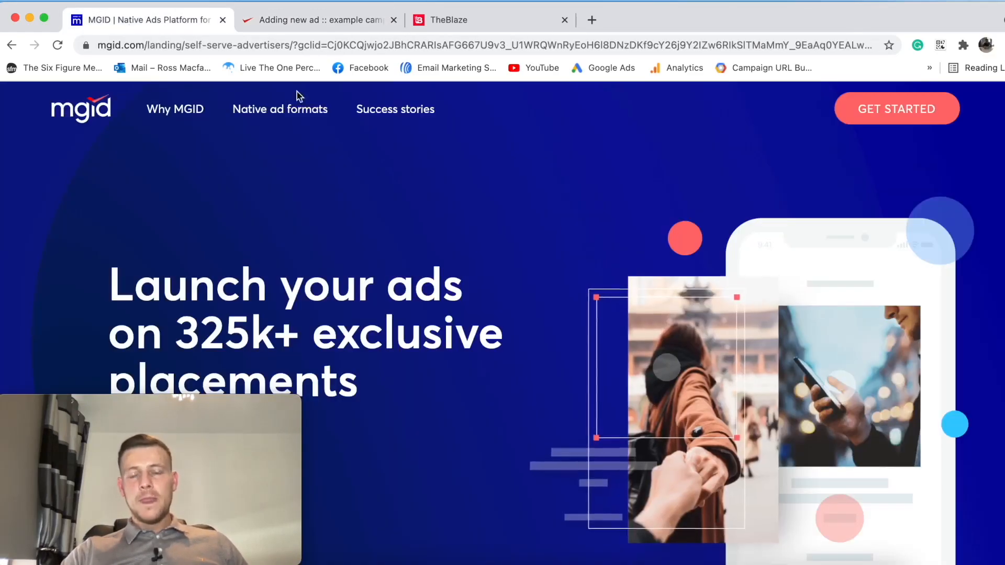